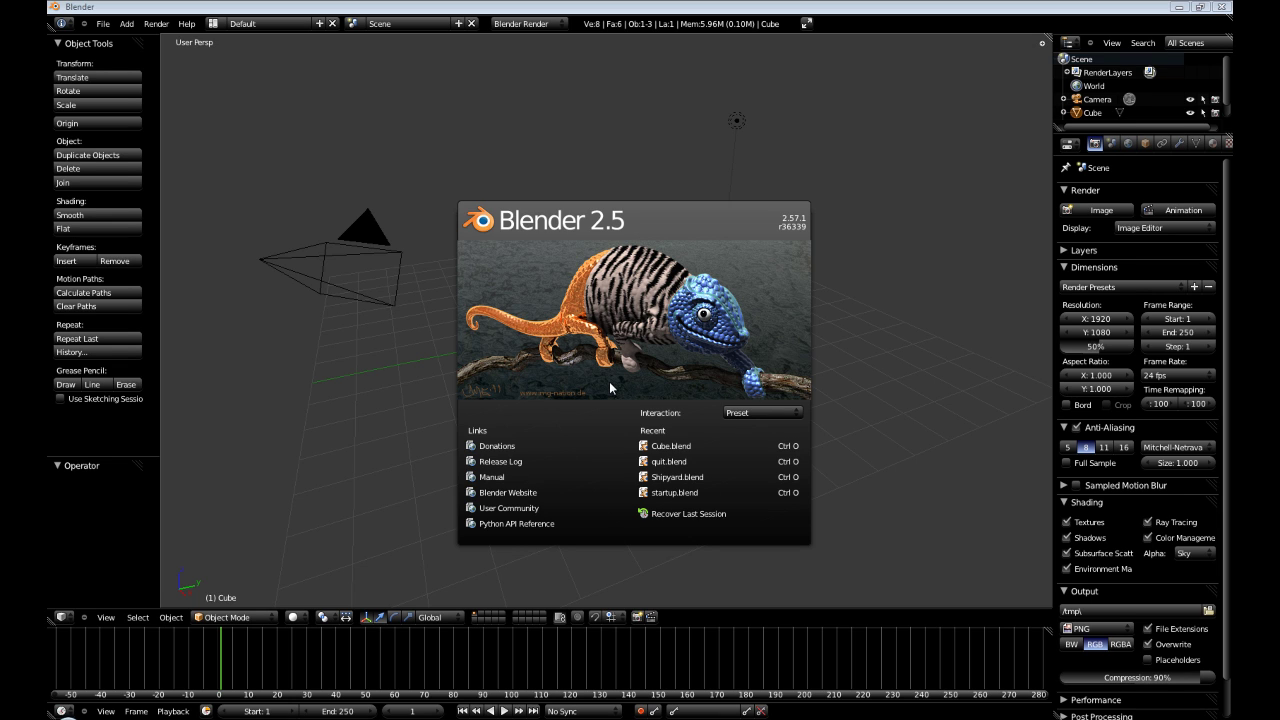
- Add a plane from the operator search and scale it up by 10
left_click(400, 377)
middle_click_drag(415, 388, 581, 398)
key("space")
type("a")
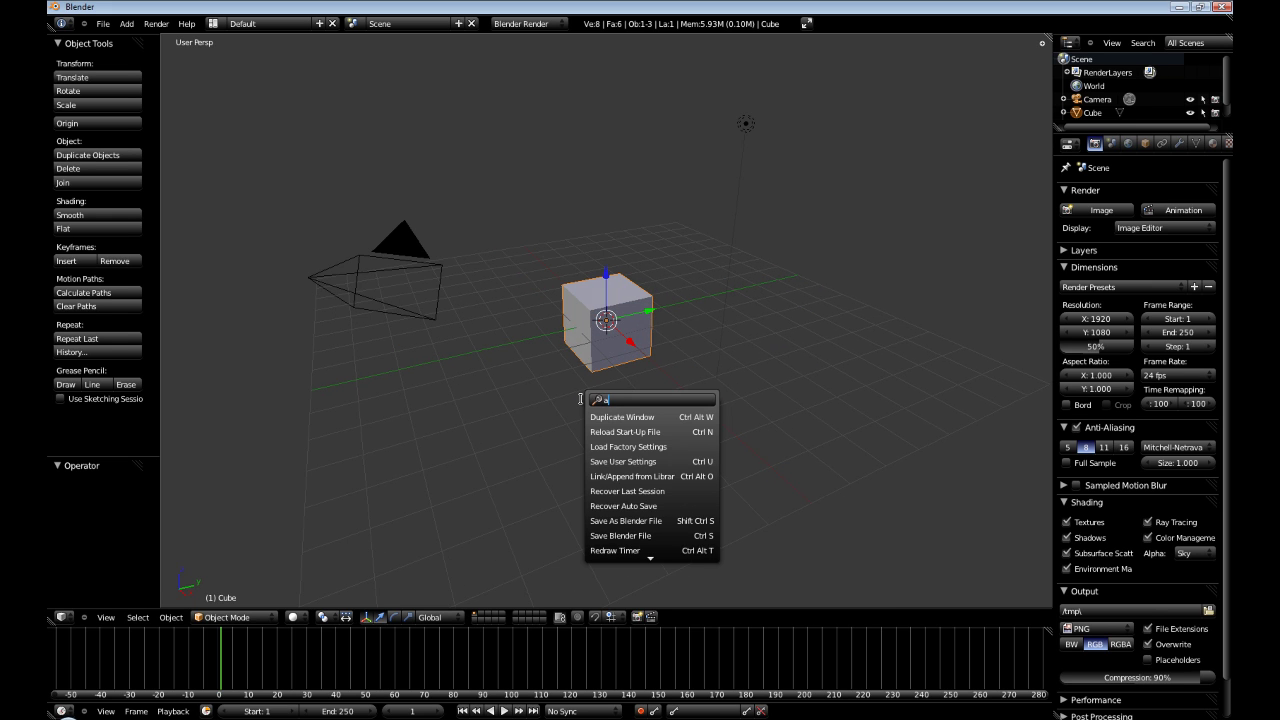
key("BackSpace")
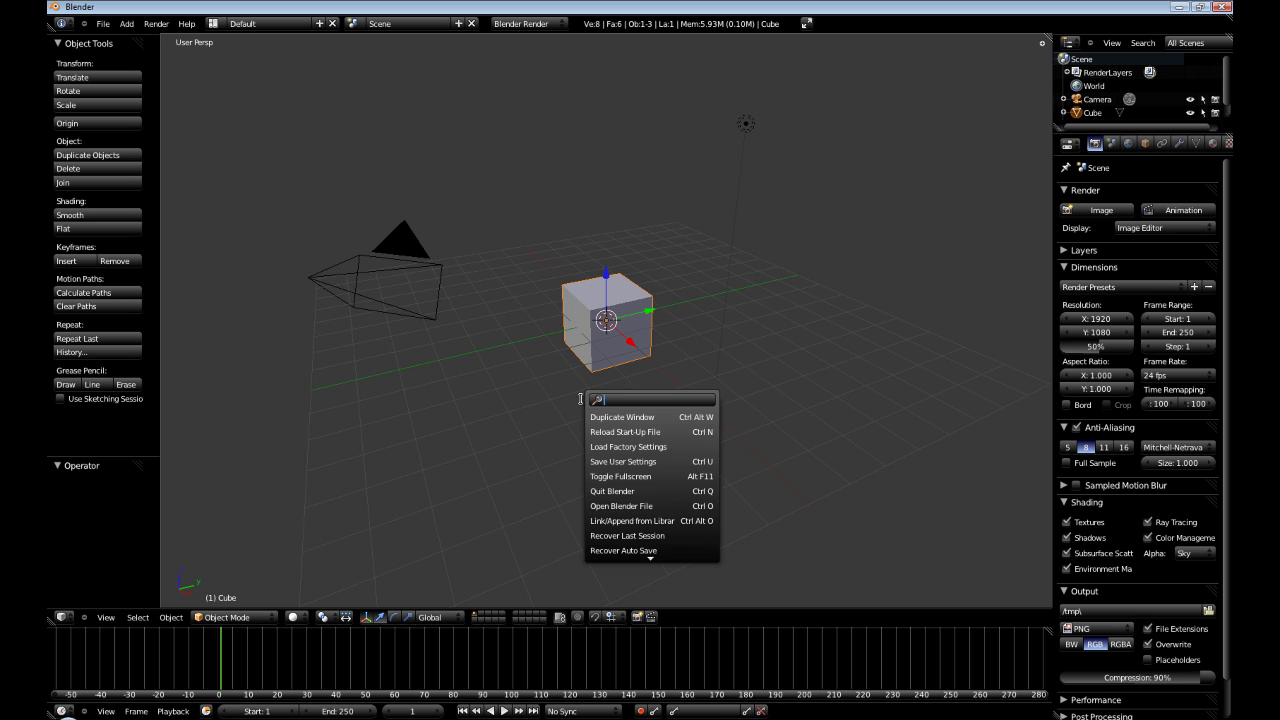
type("plane")
key("Return")
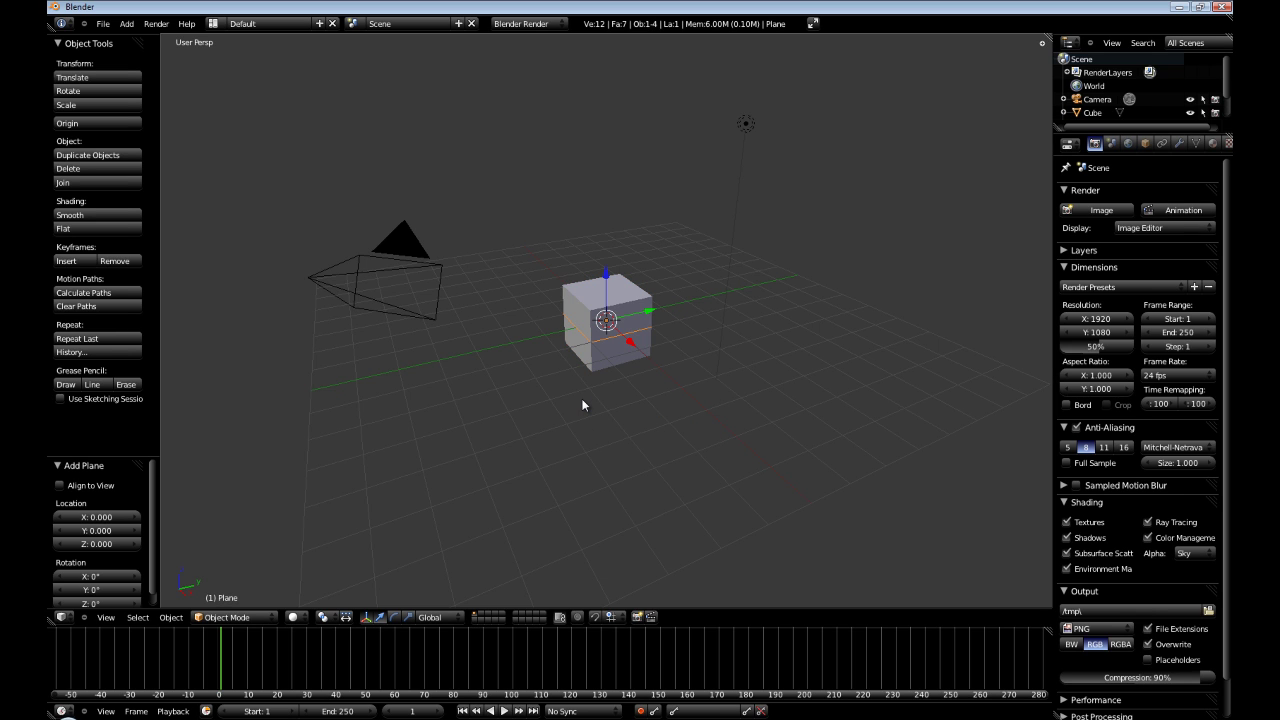
type("s5")
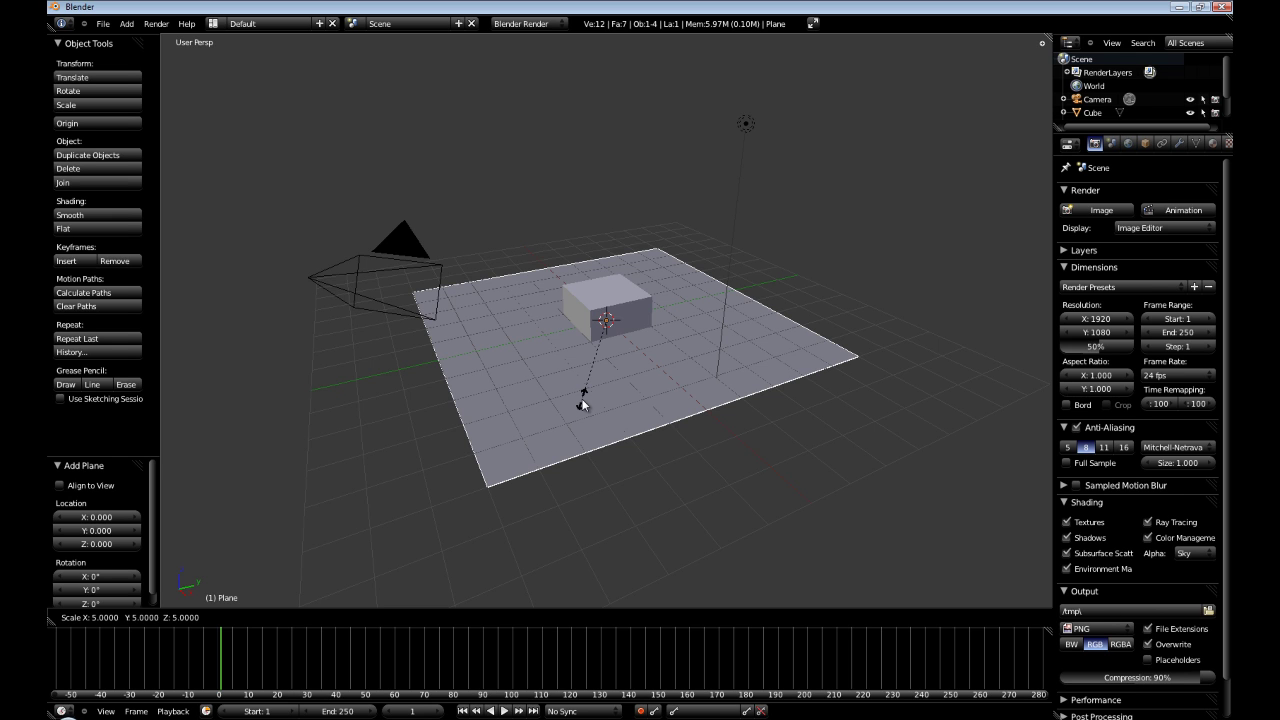
key("BackSpace")
type("10")
key("Return")
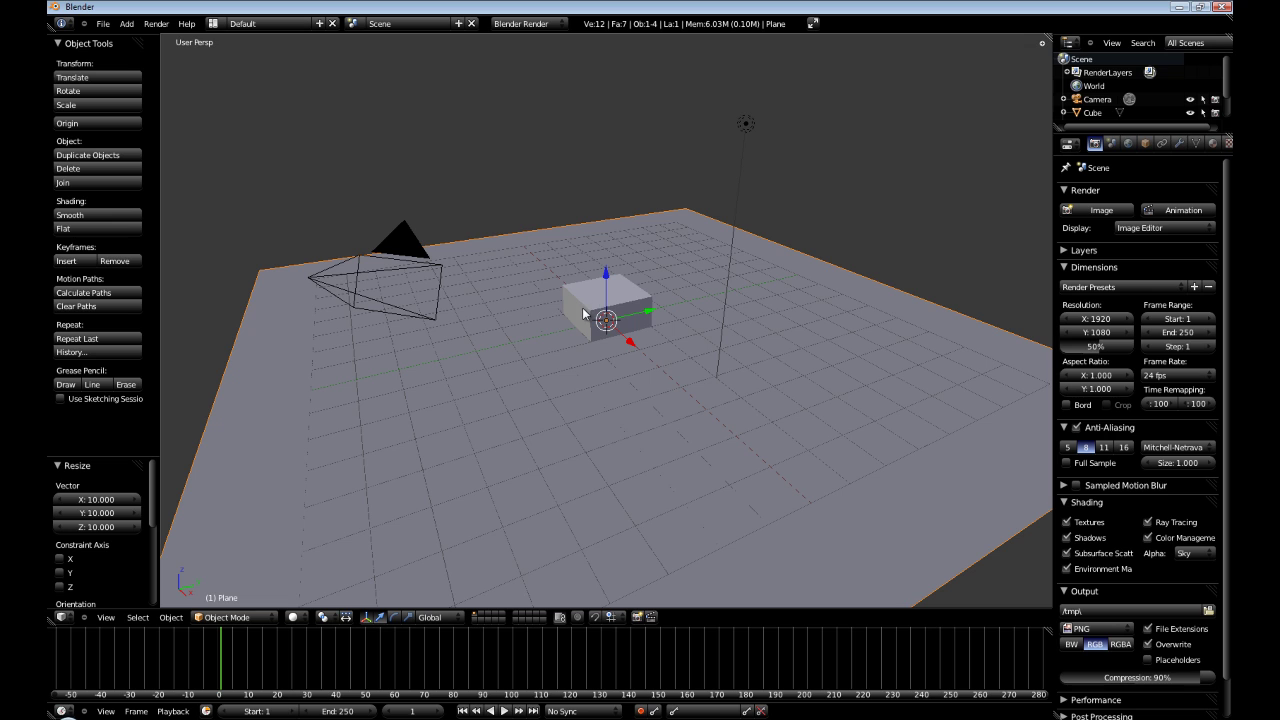
- Move the plane 1 unit down on Z so it sits under the cube as a floor
left_click(126, 23)
mouse_move(137, 38)
type("gz")
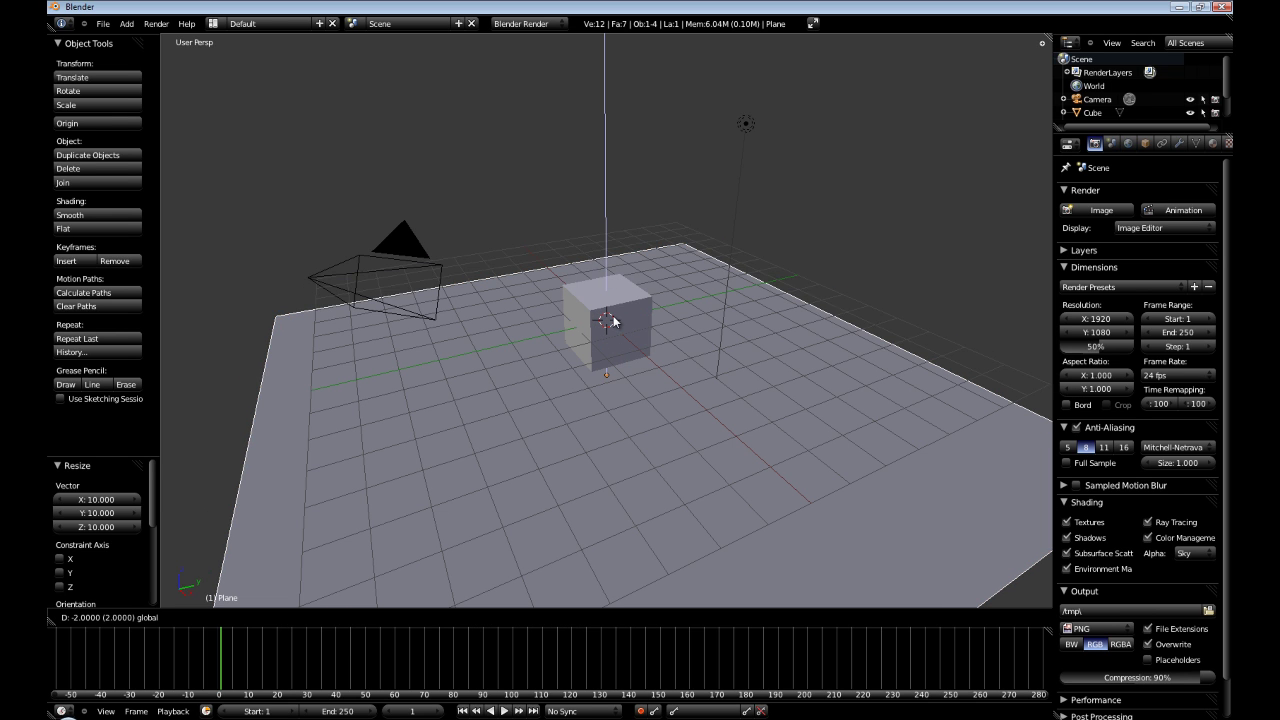
type("-1")
key("minus")
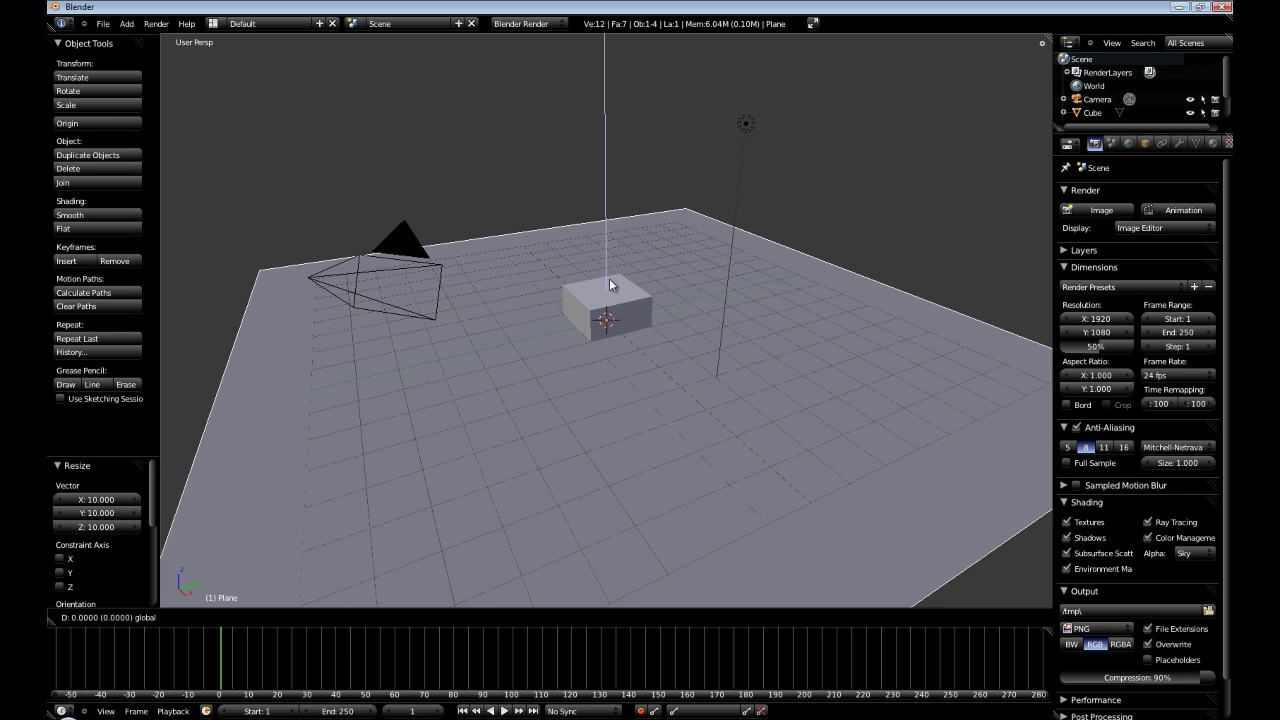
key("minus")
key("Return")
middle_click_drag(675, 268, 545, 391)
- Enter Edit Mode on the floor plane and select its far and right edges in edge mode
right_click(638, 330)
right_click(545, 391)
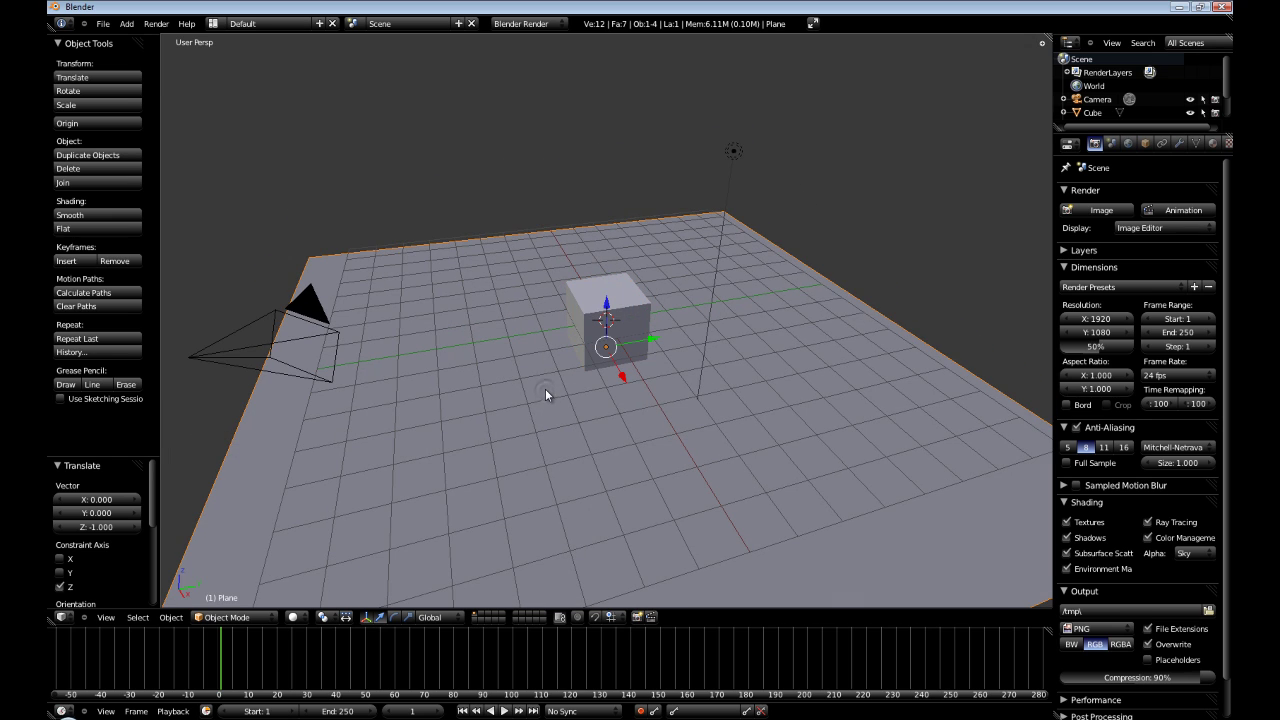
key("Tab")
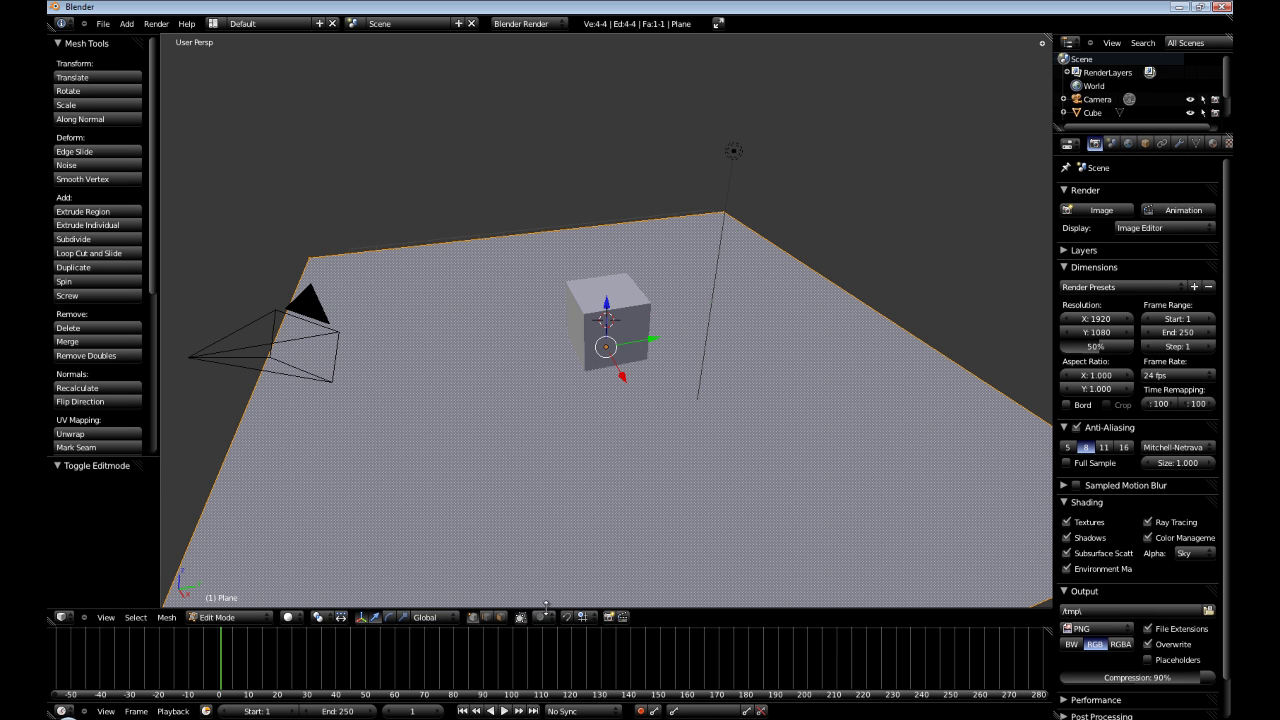
left_click(490, 618)
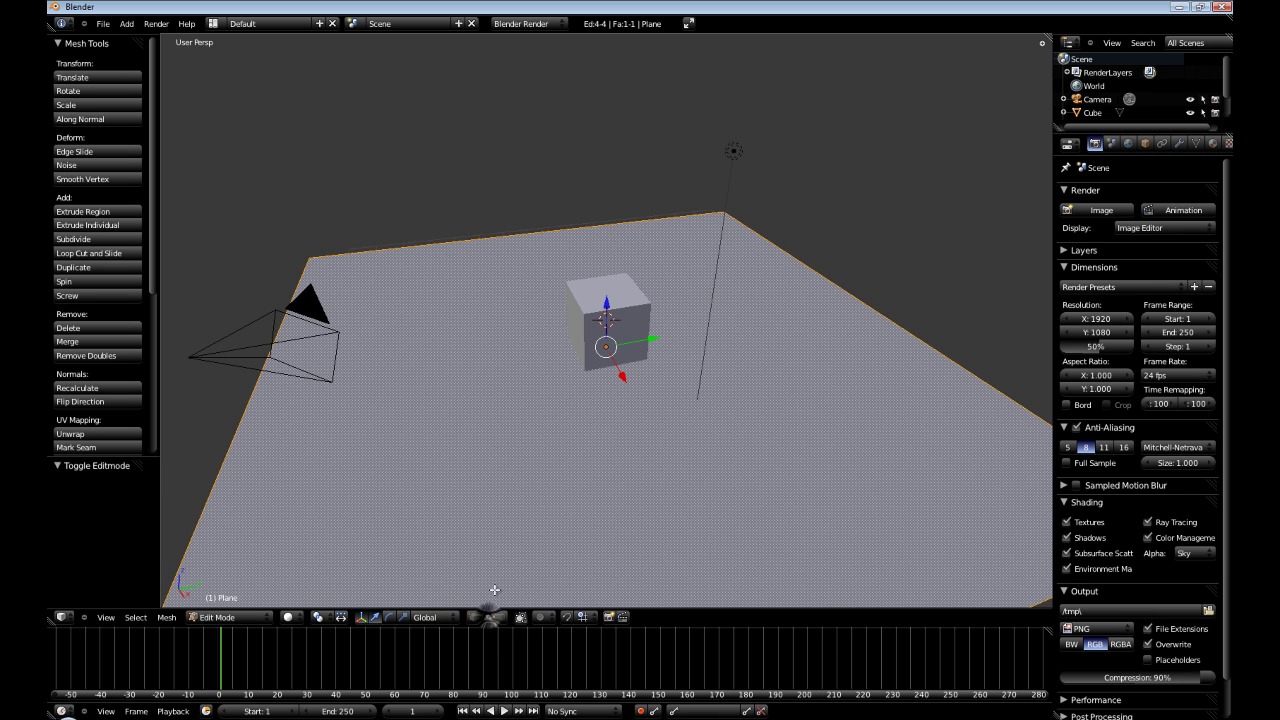
right_click(545, 232)
right_click(812, 256, "shift")
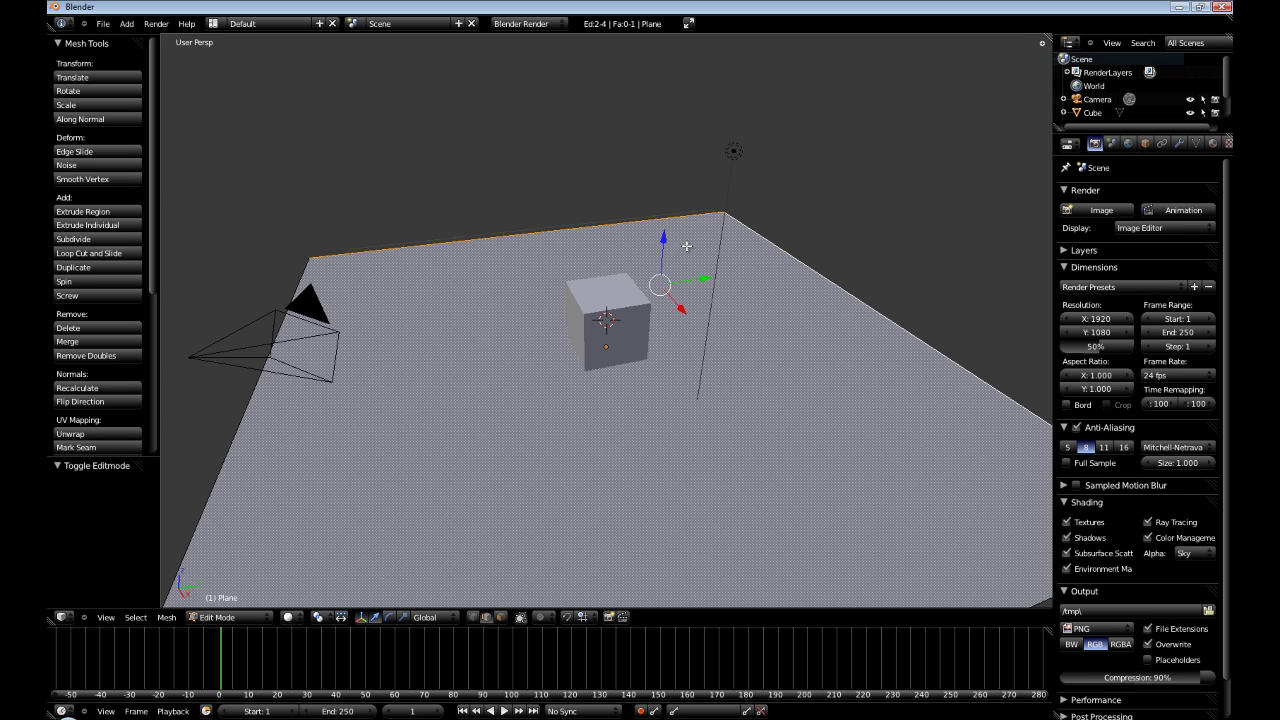
- Extrude the two edges straight up along Z into walls, then leave Edit Mode
key("e")
key("z")
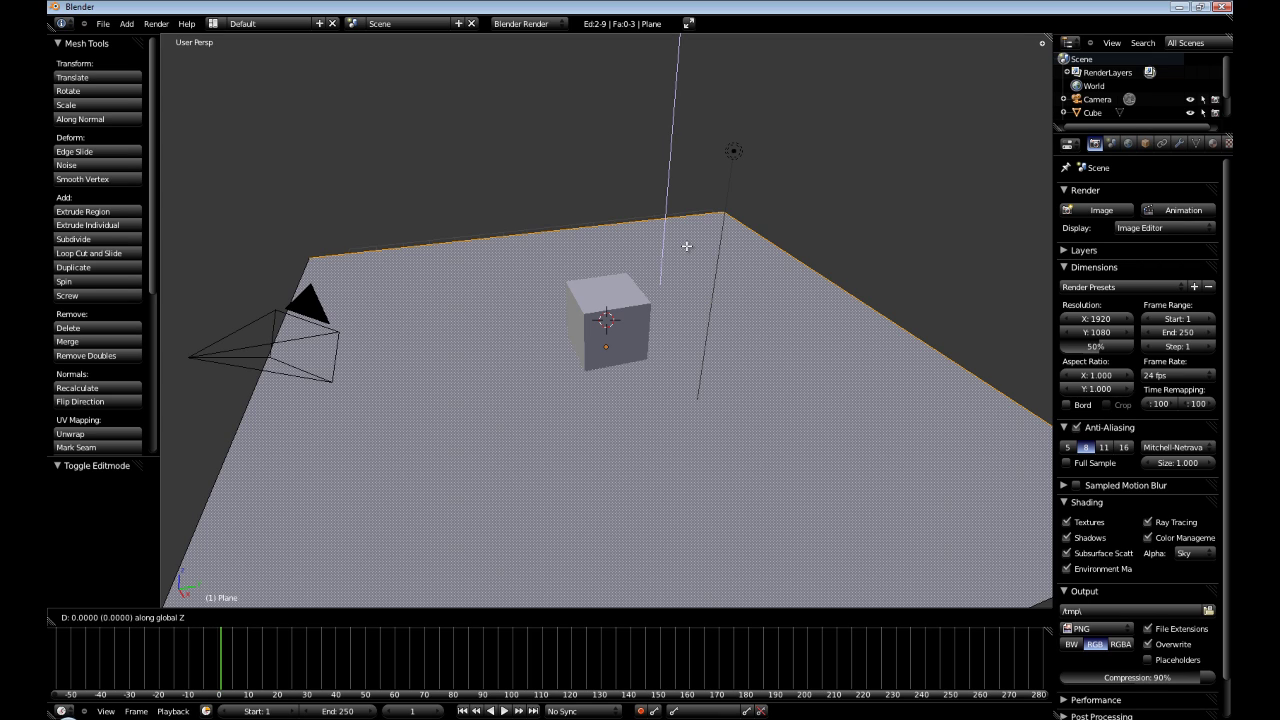
type("3")
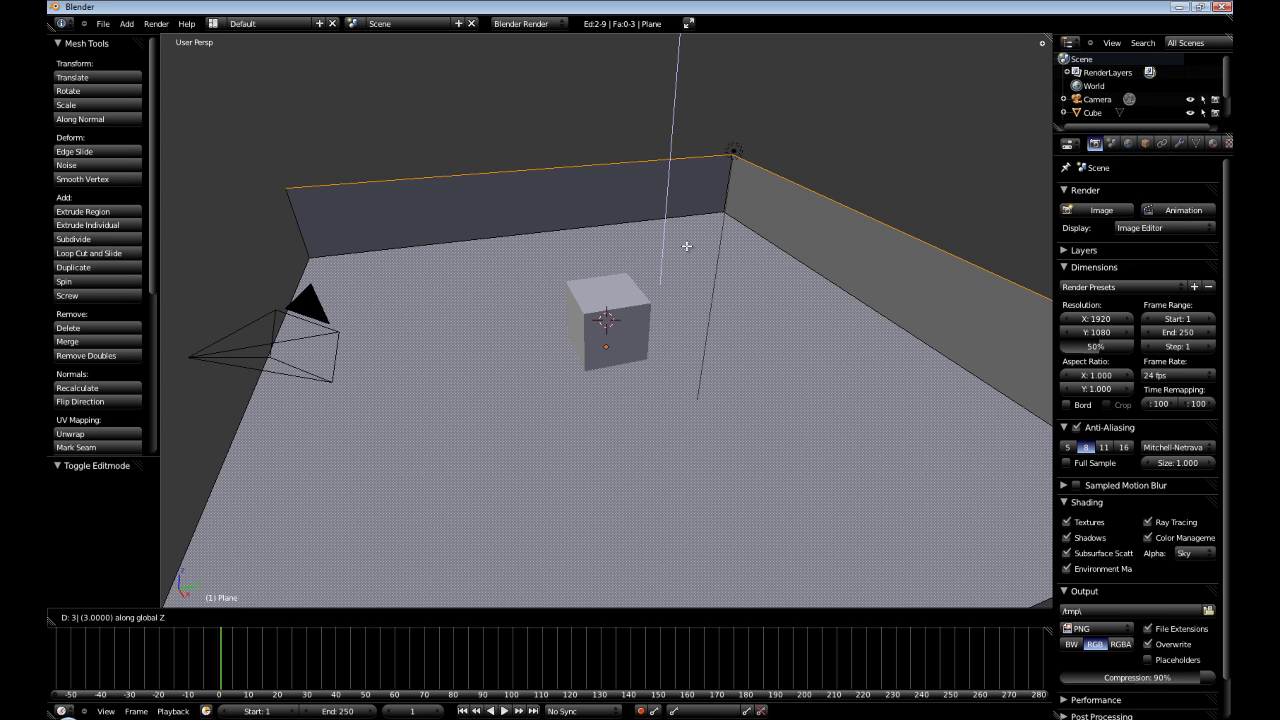
key("BackSpace")
type("3")
key("Return")
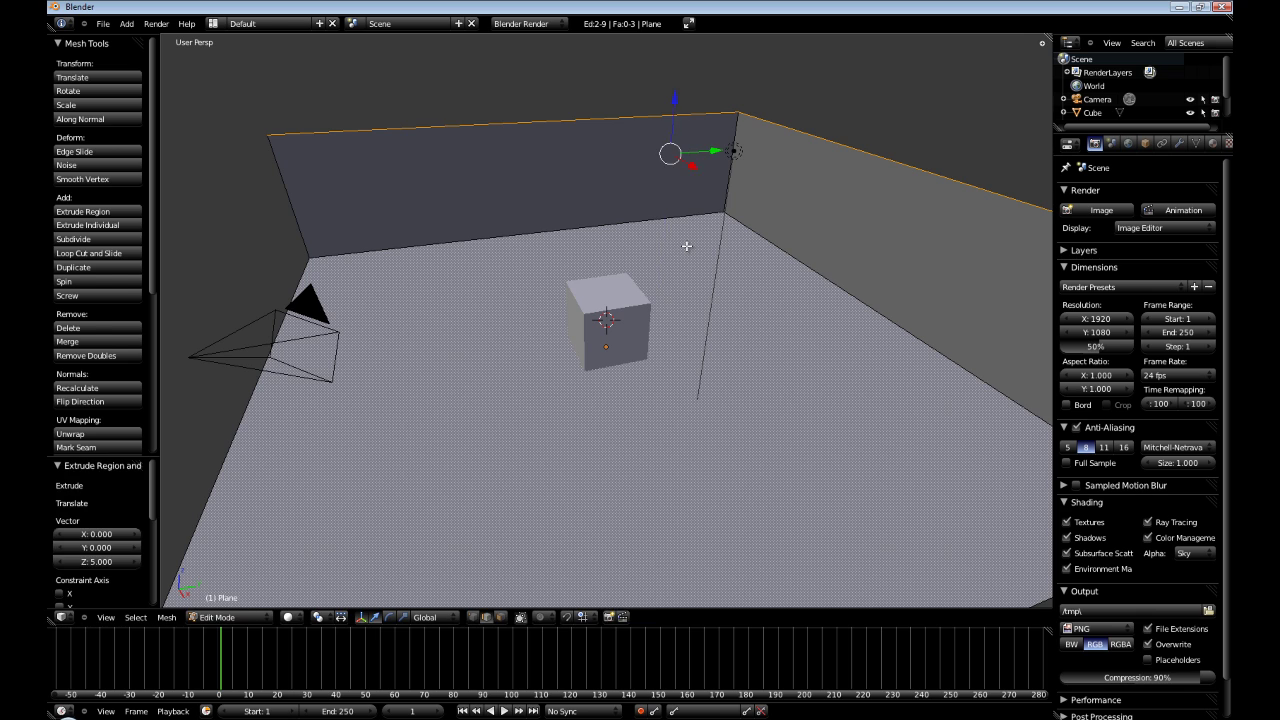
key("Tab")
right_click(636, 318)
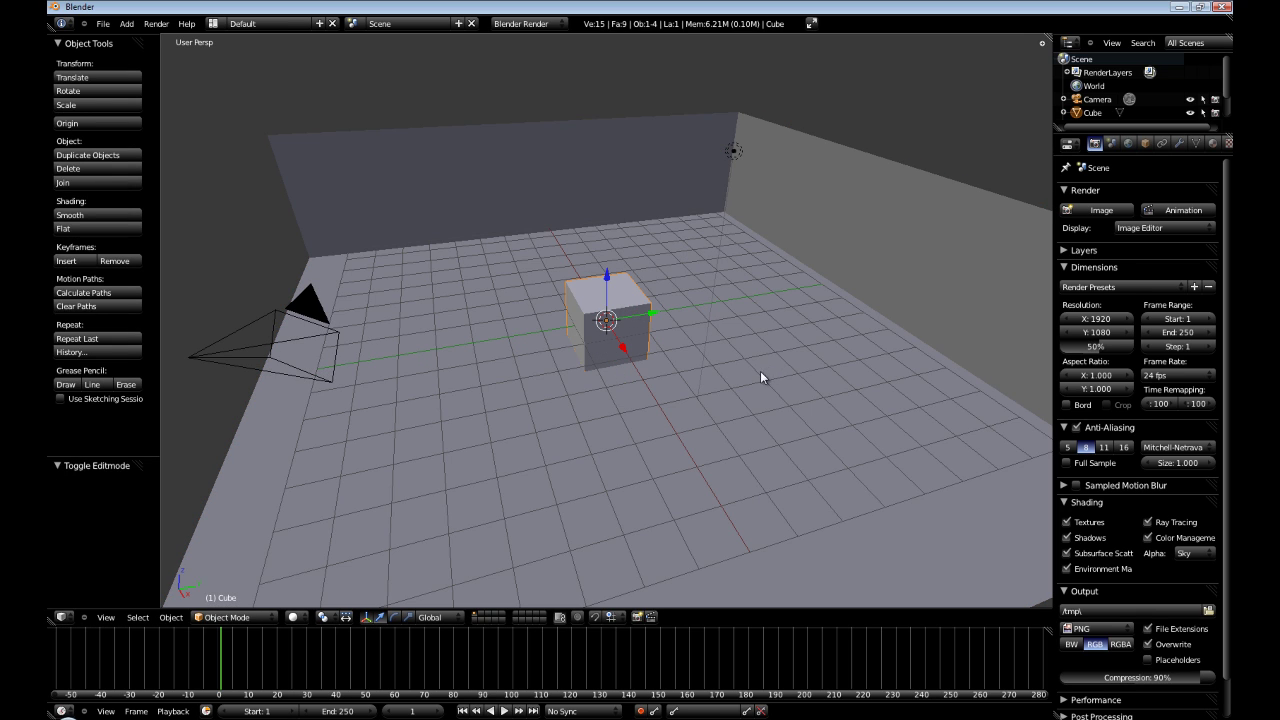
- Reposition the cube inside the room with several moves along X and Y
key("g")
key("x")
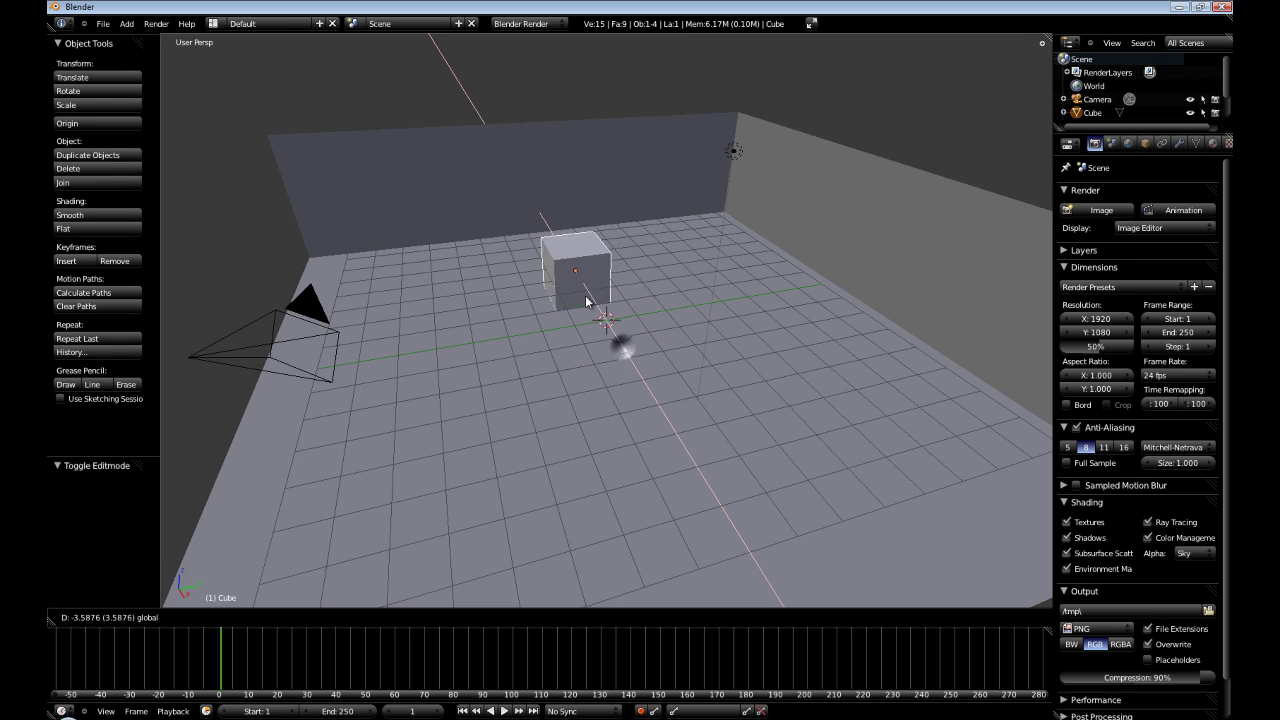
left_click(580, 270)
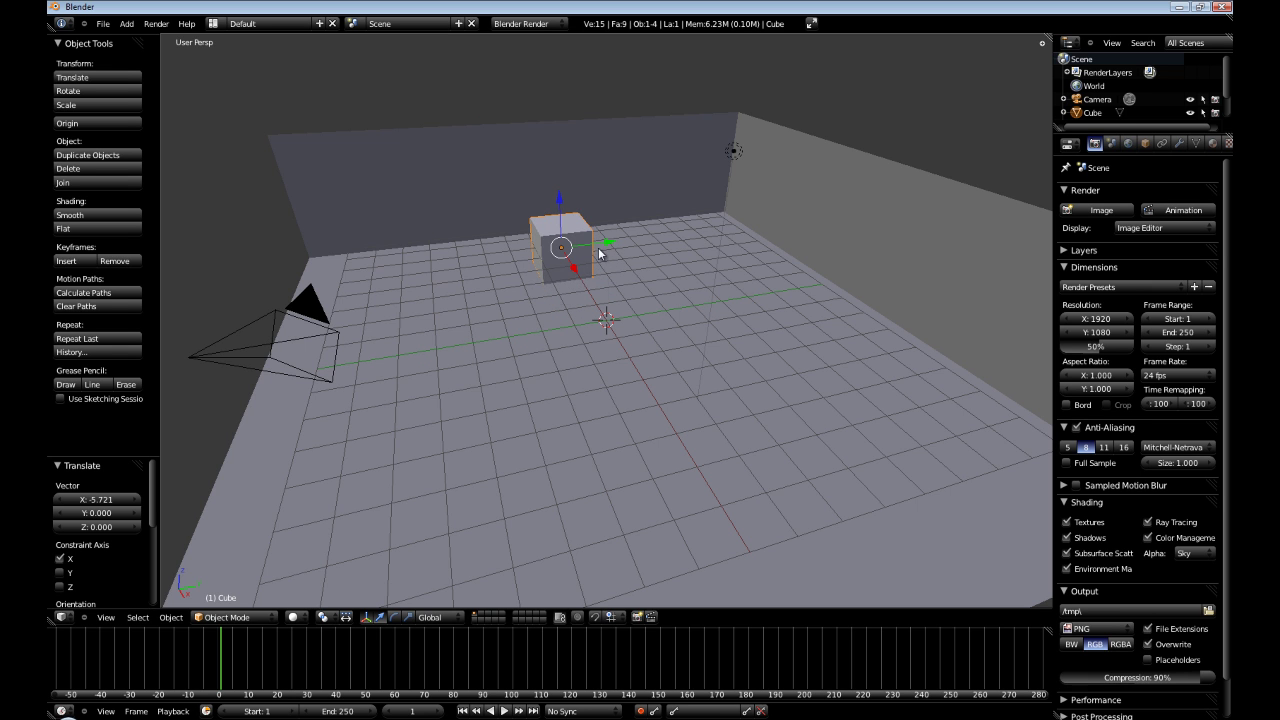
key("g")
key("y")
left_click(577, 250)
key("g")
key("x")
left_click(553, 278)
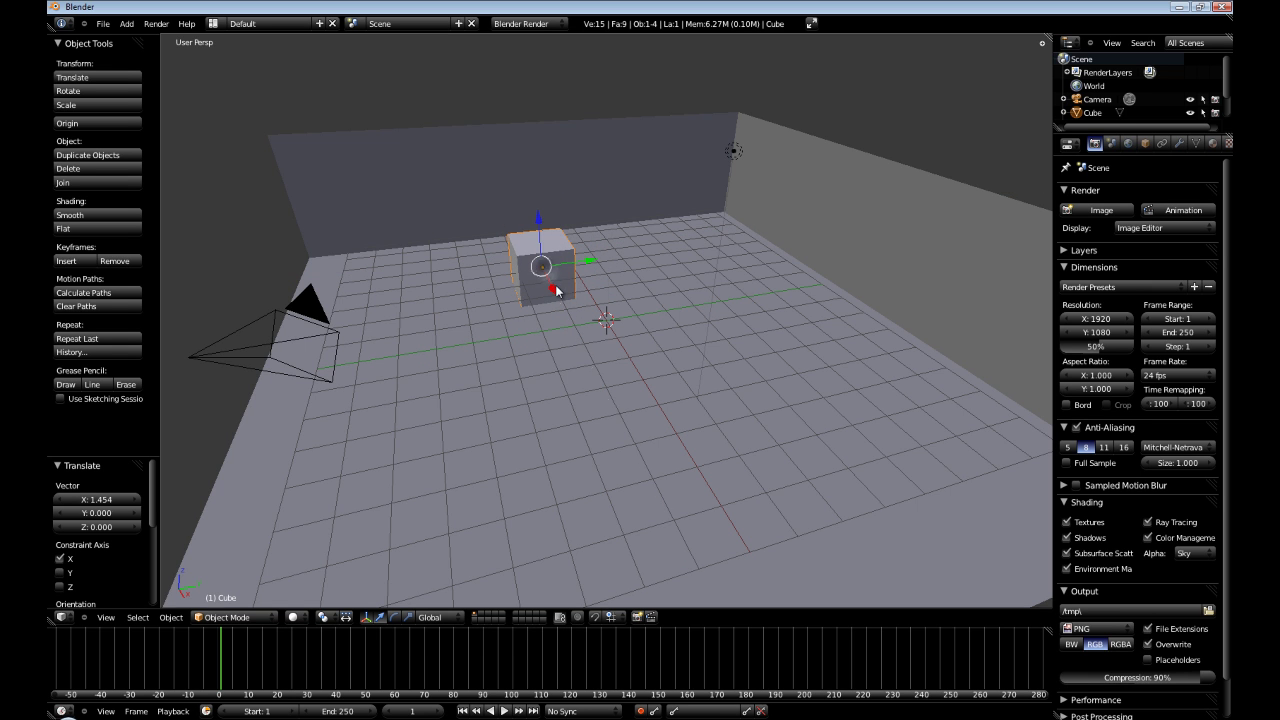
middle_click_drag(553, 278, 580, 305)
key("g")
key("x")
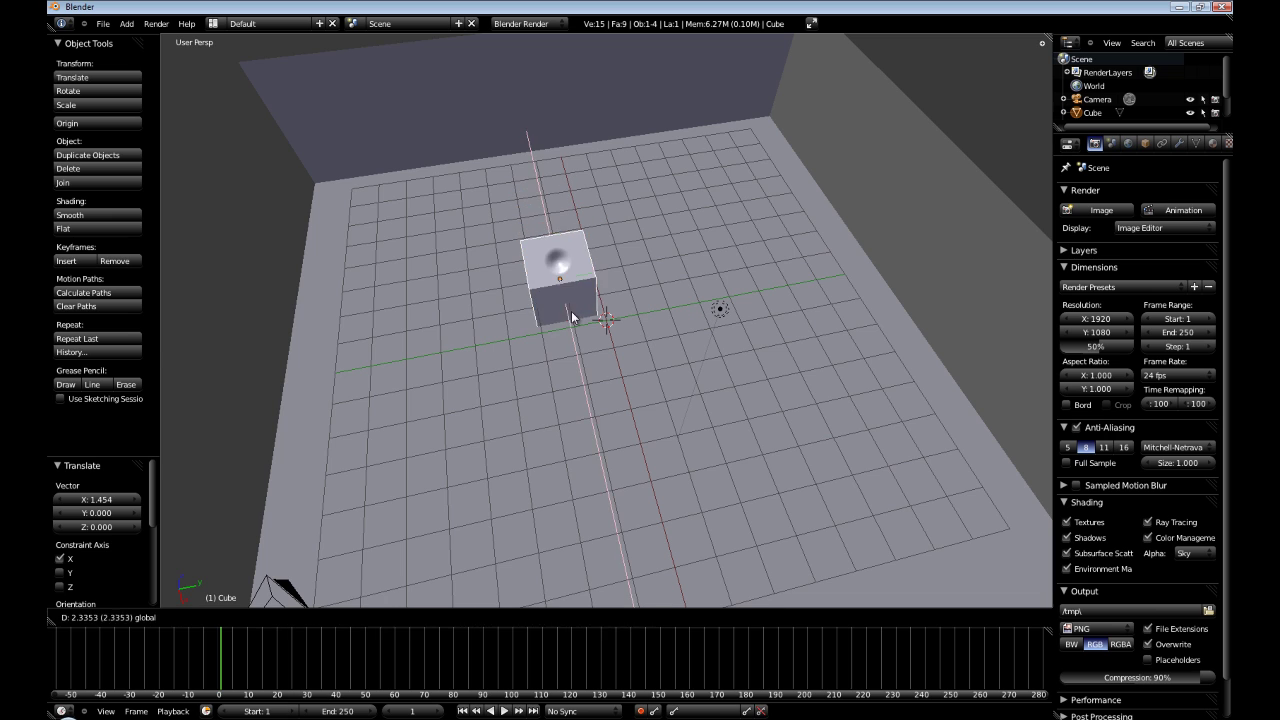
left_click(590, 290)
key("g")
key("x")
key("y")
left_click(602, 275)
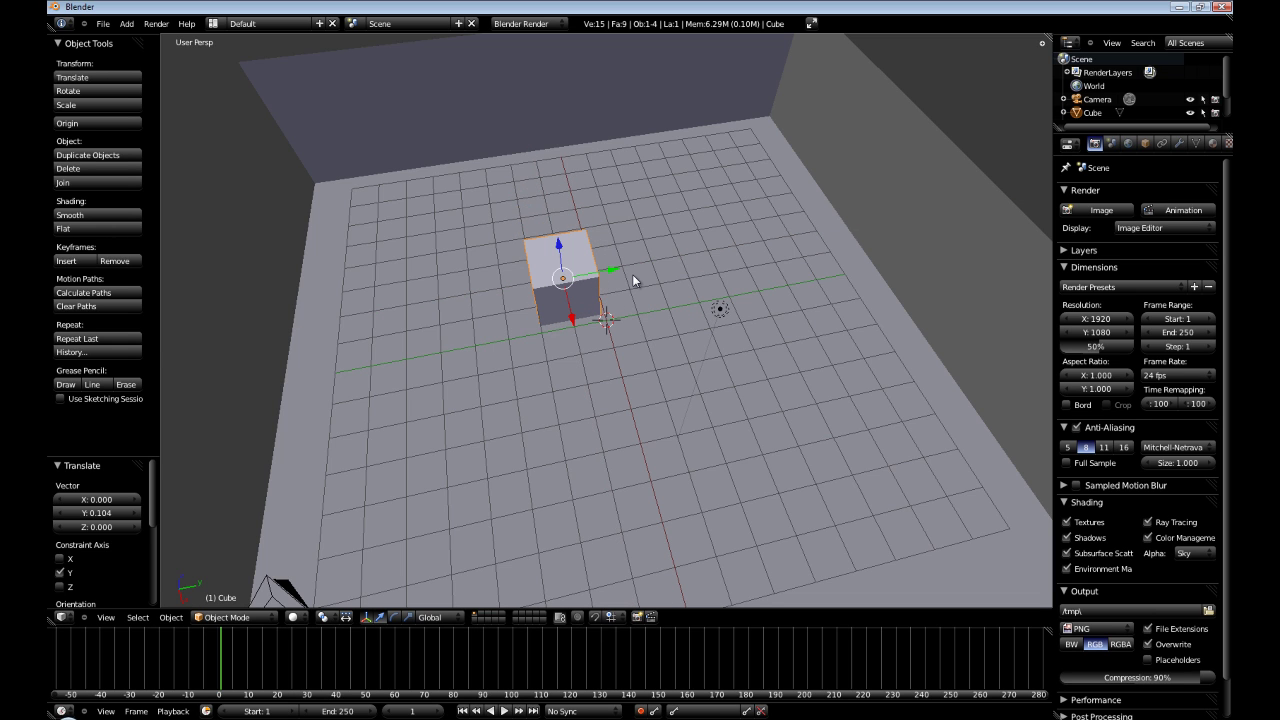
- In face mode, extrude the cube's right face sideways, then extrude its top and front faces
key("Tab")
middle_click_drag(794, 334, 570, 480)
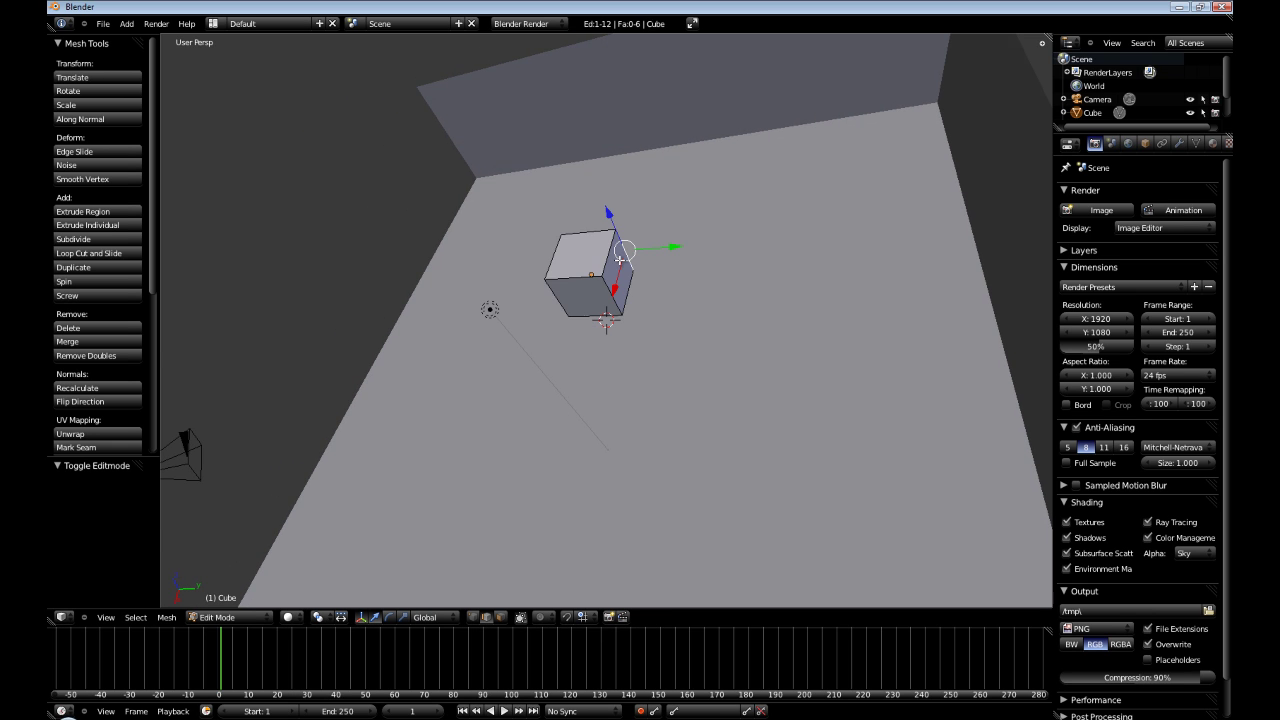
left_click(501, 617)
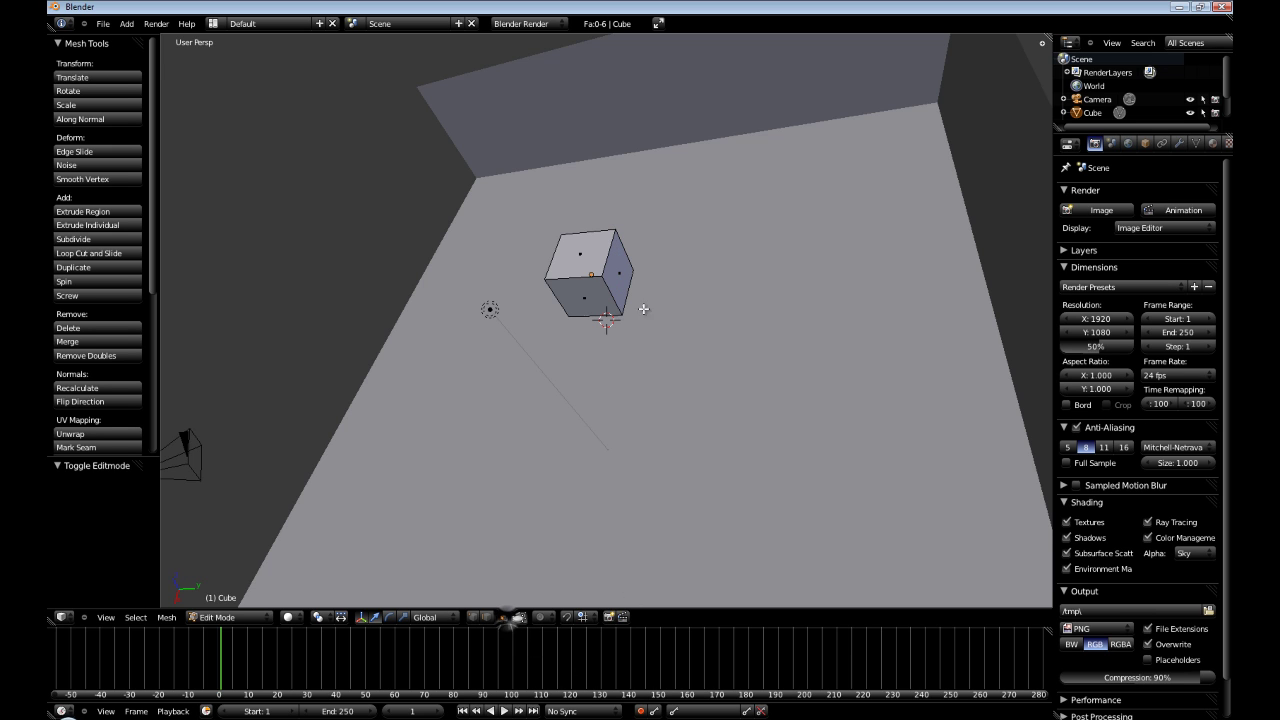
right_click(627, 277)
left_click_drag(672, 270, 761, 263)
key("e")
left_click(850, 266)
right_click(740, 225)
key("e")
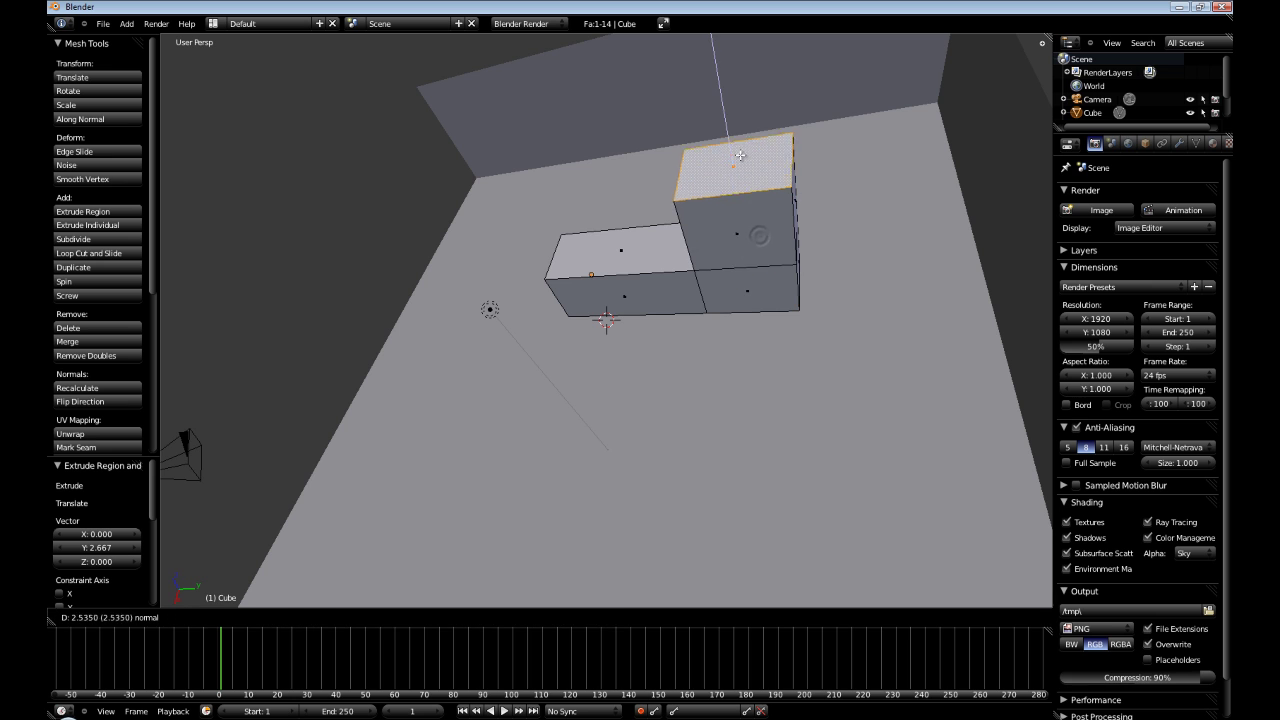
left_click(733, 291)
right_click(733, 291)
key("e")
left_click(735, 405)
middle_click_drag(735, 405, 608, 357)
- Try extruding the left segment's front face, then undo back to the original block
right_click(513, 290)
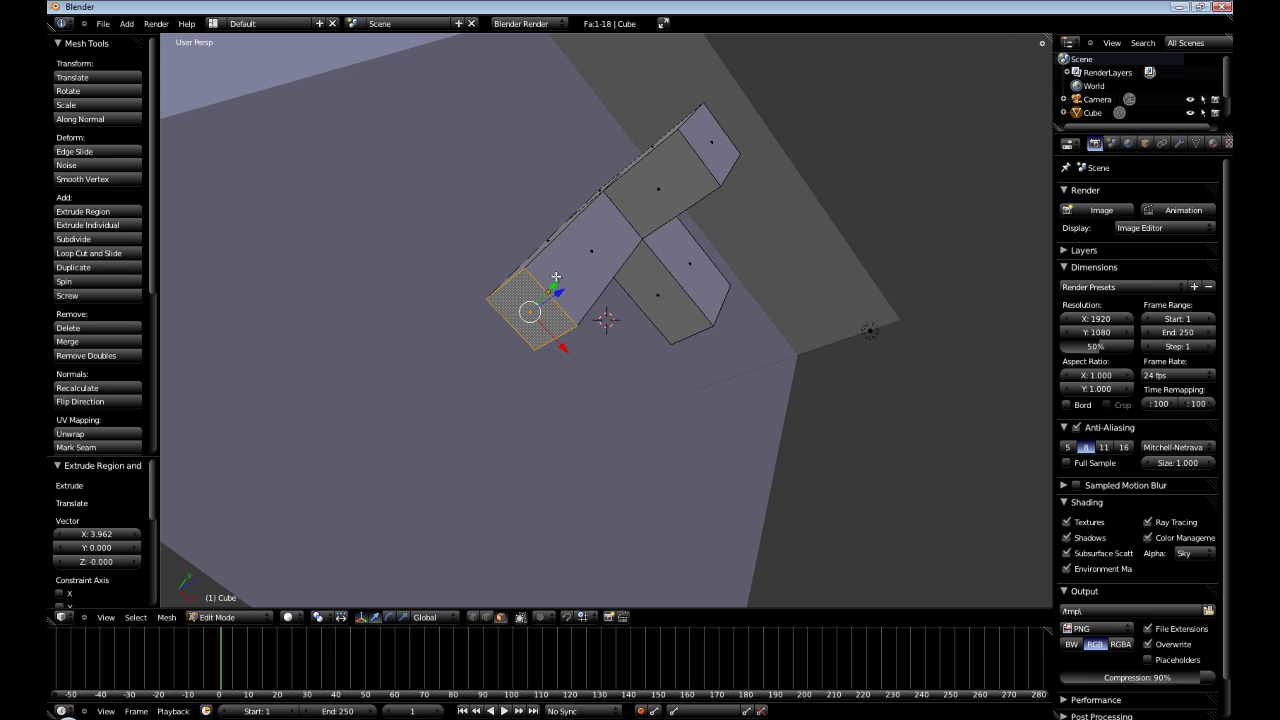
middle_click_drag(558, 277, 636, 298)
right_click(637, 298)
key("e")
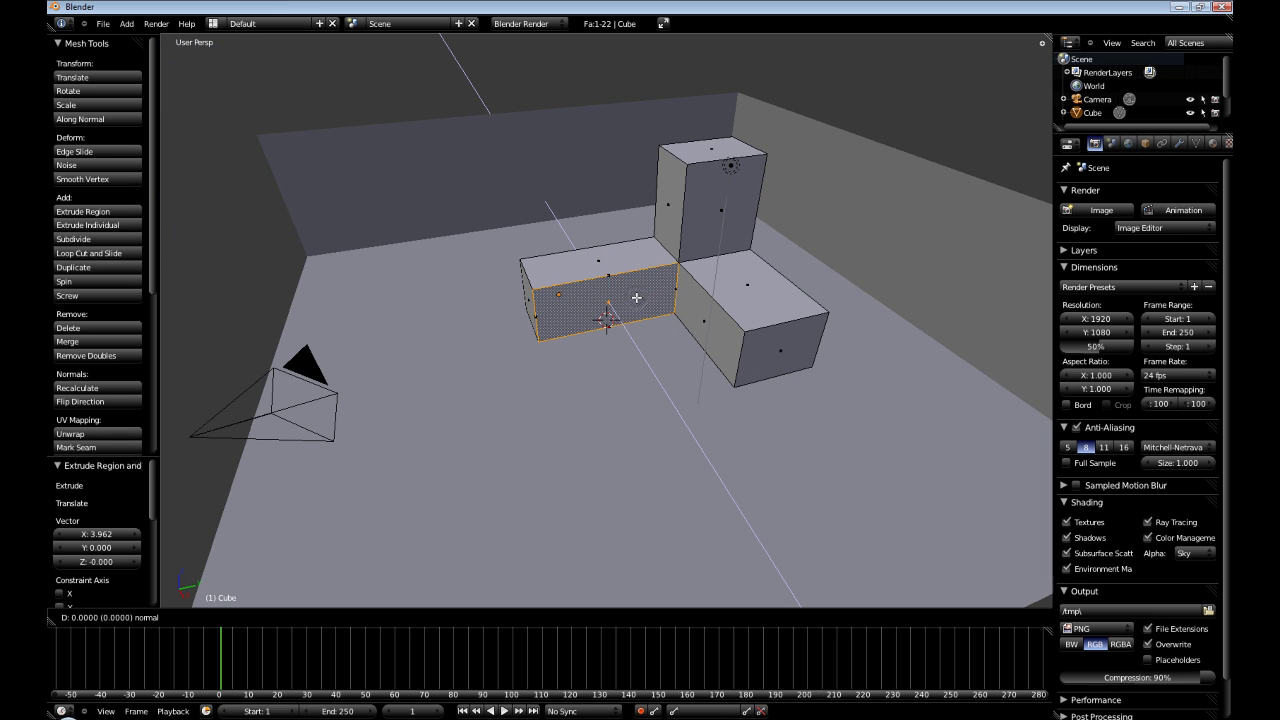
left_click(640, 320)
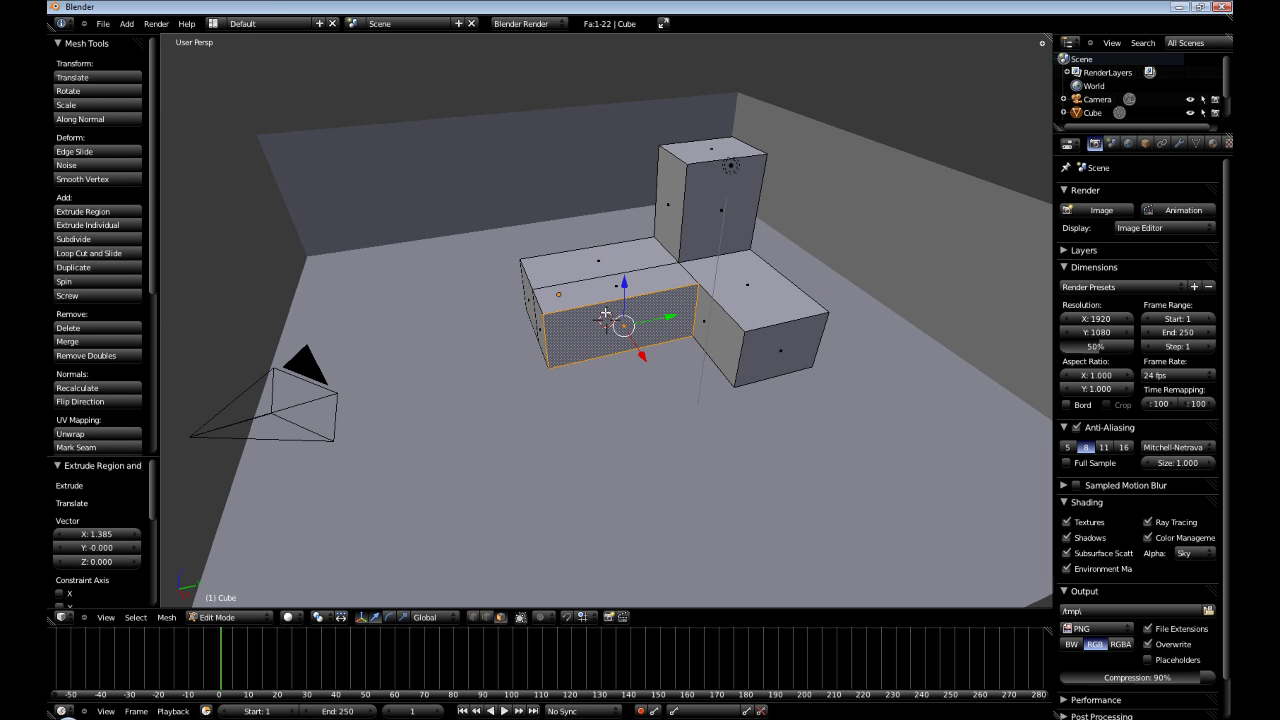
key("ctrl+z")
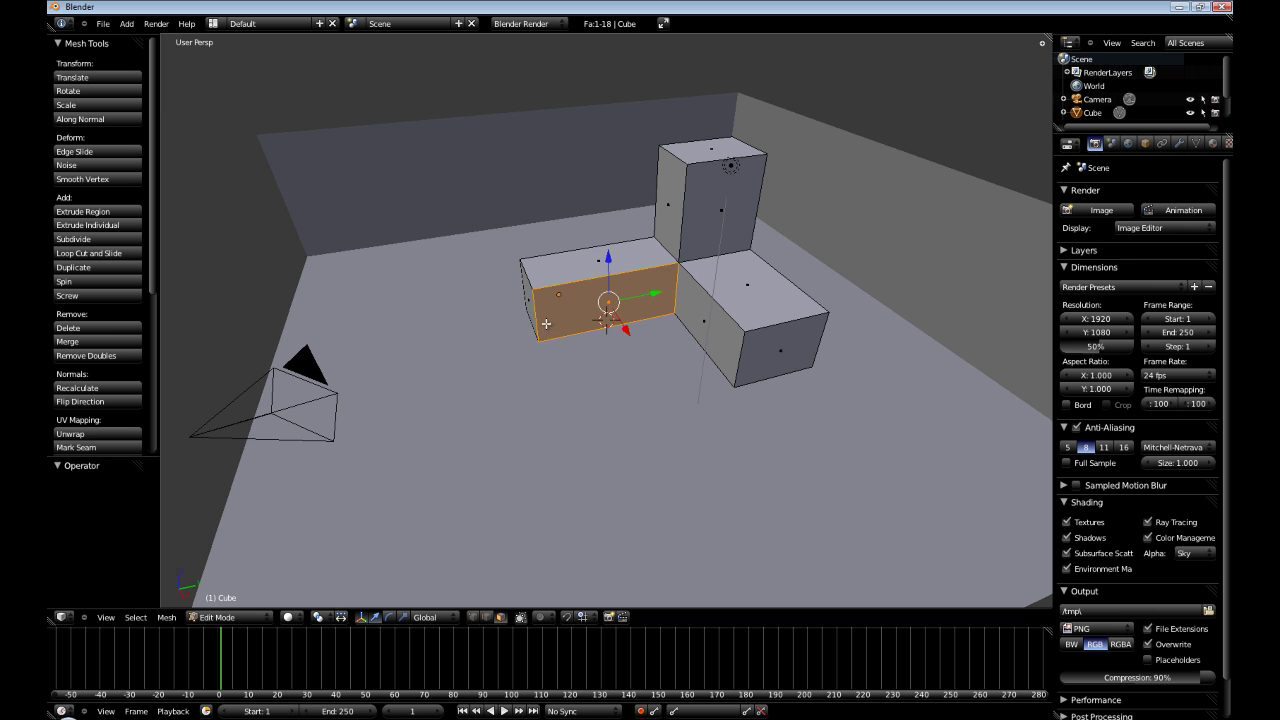
key("g")
key("x")
key("Escape")
key("e")
left_click(644, 337)
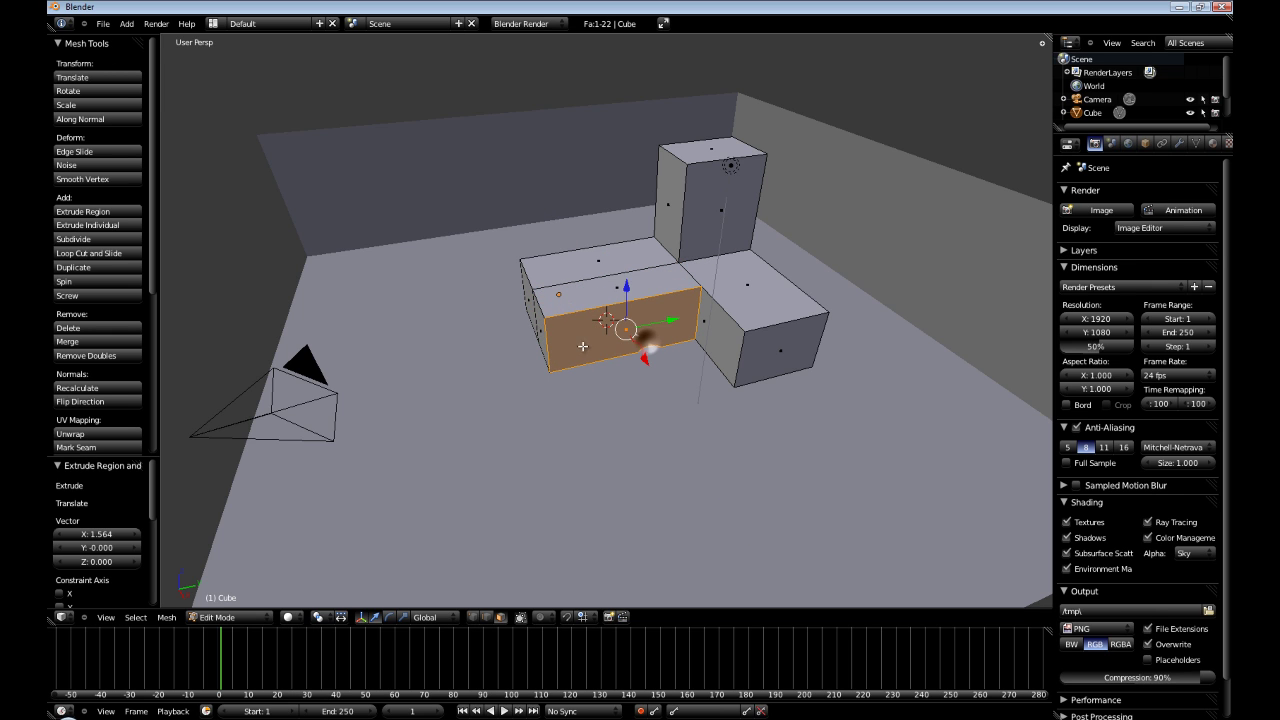
key("e")
key("Escape")
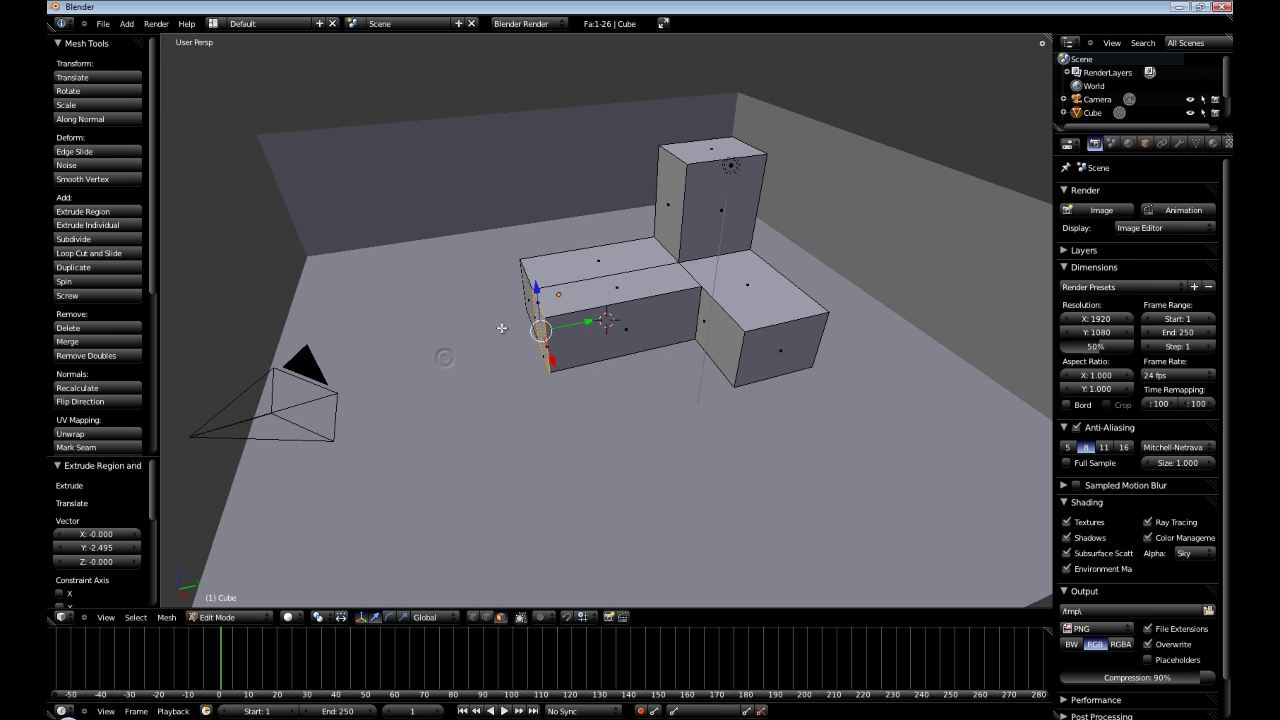
key("e")
key("Escape")
key("ctrl+z")
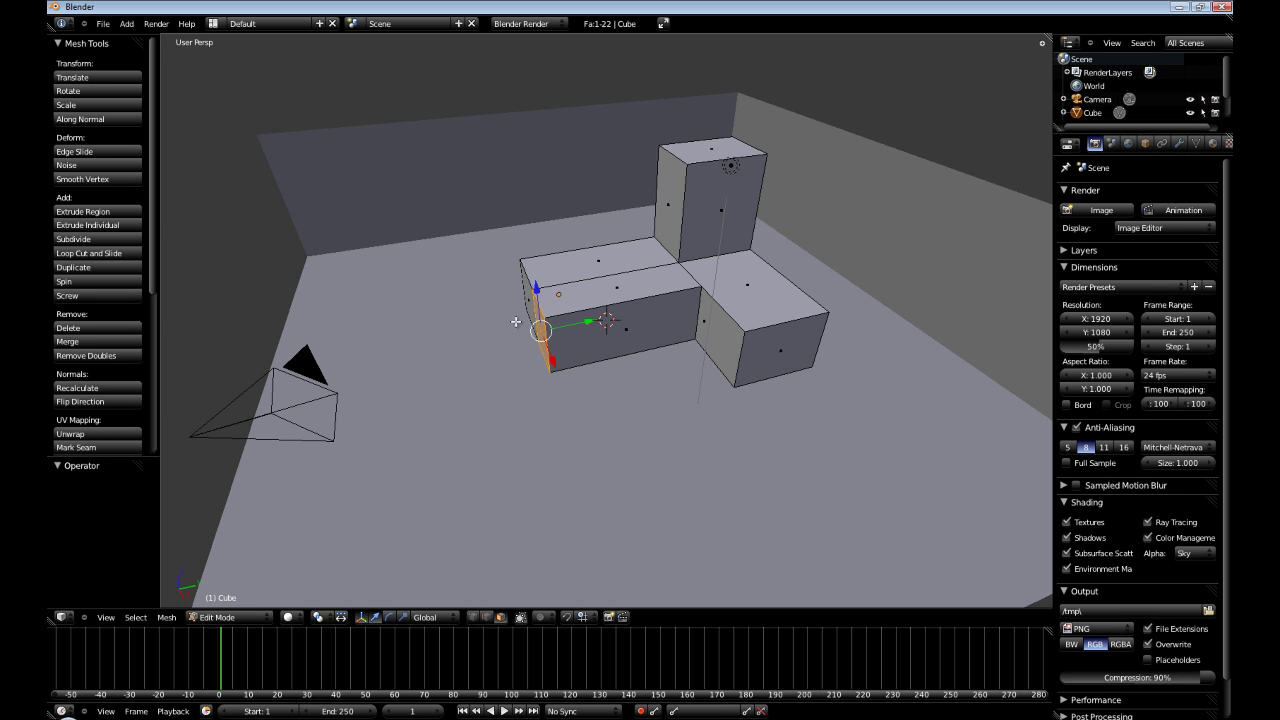
key("ctrl+z")
- Extrude a block to the left, one forward, raise one upward, and return to Object Mode
right_click(523, 298)
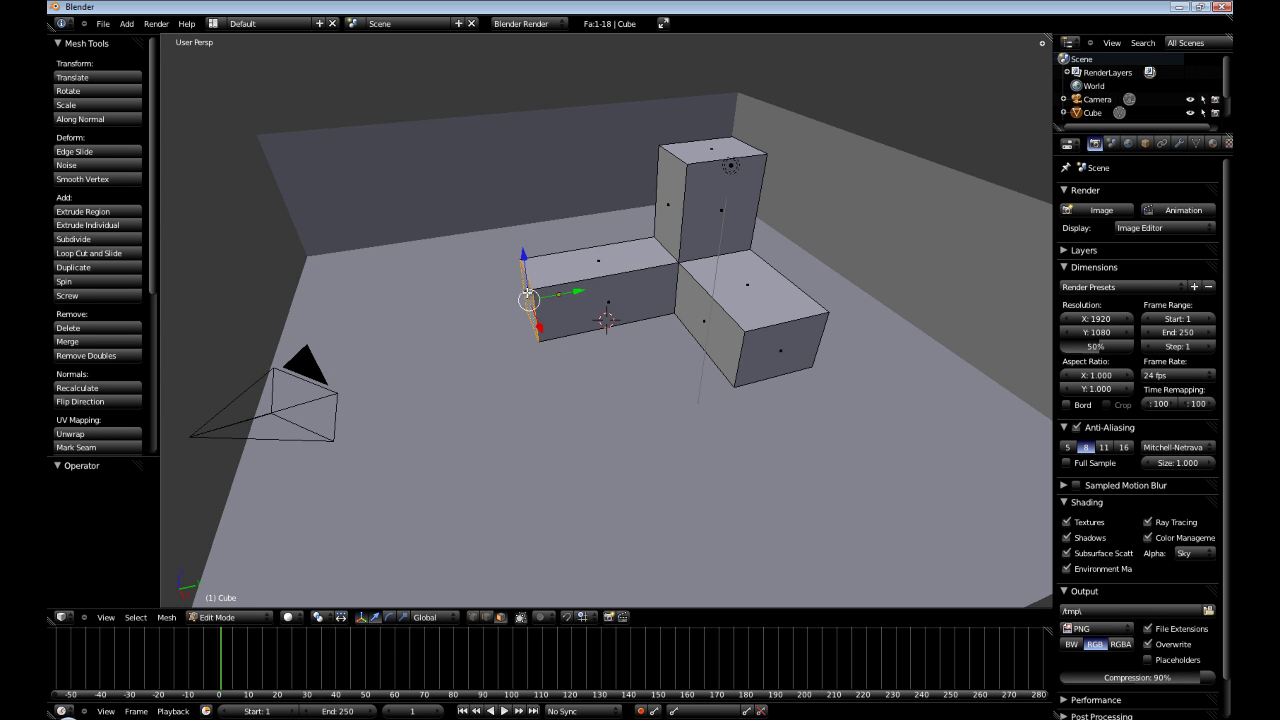
key("e")
left_click(500, 327)
key("e")
left_click(528, 423)
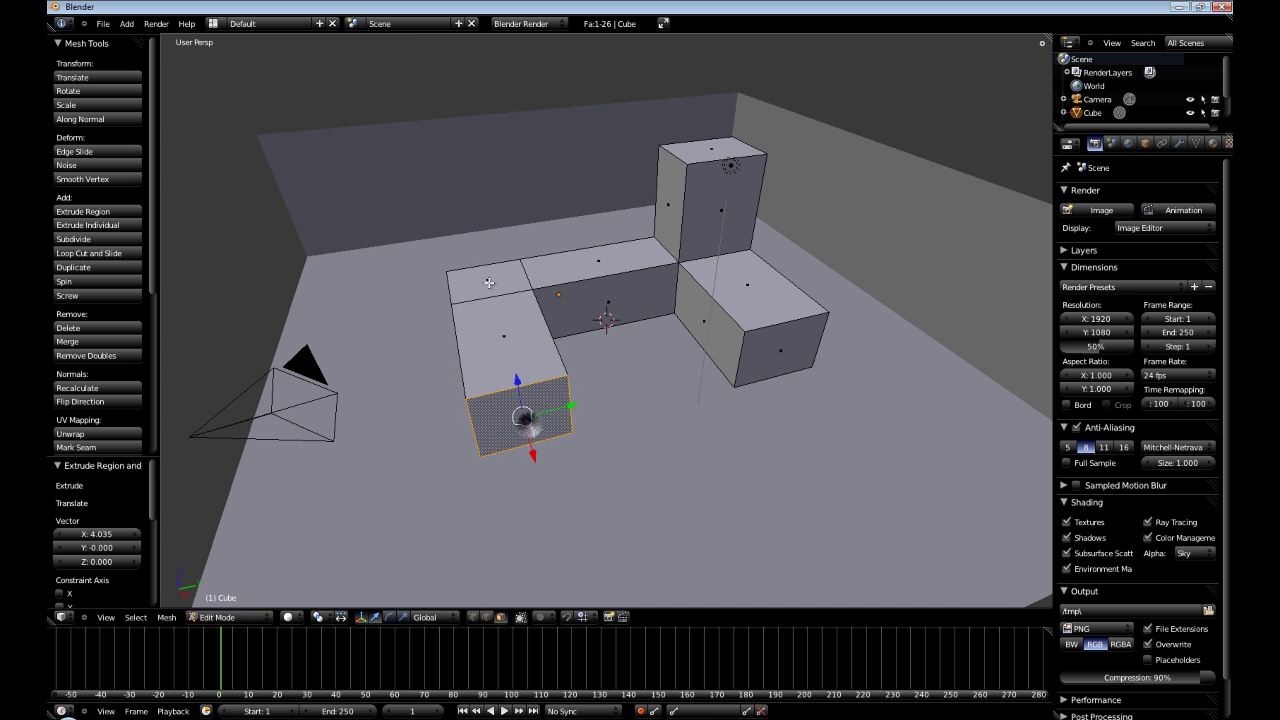
right_click(488, 282)
key("e")
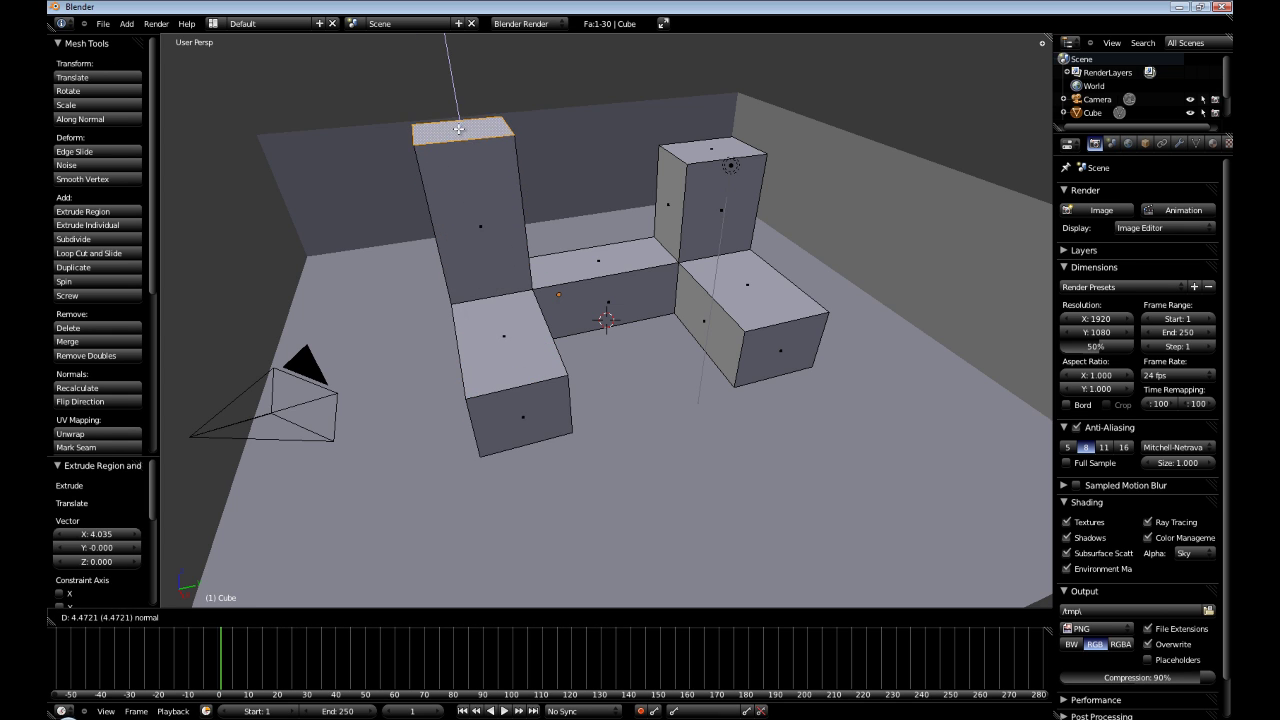
left_click(489, 211)
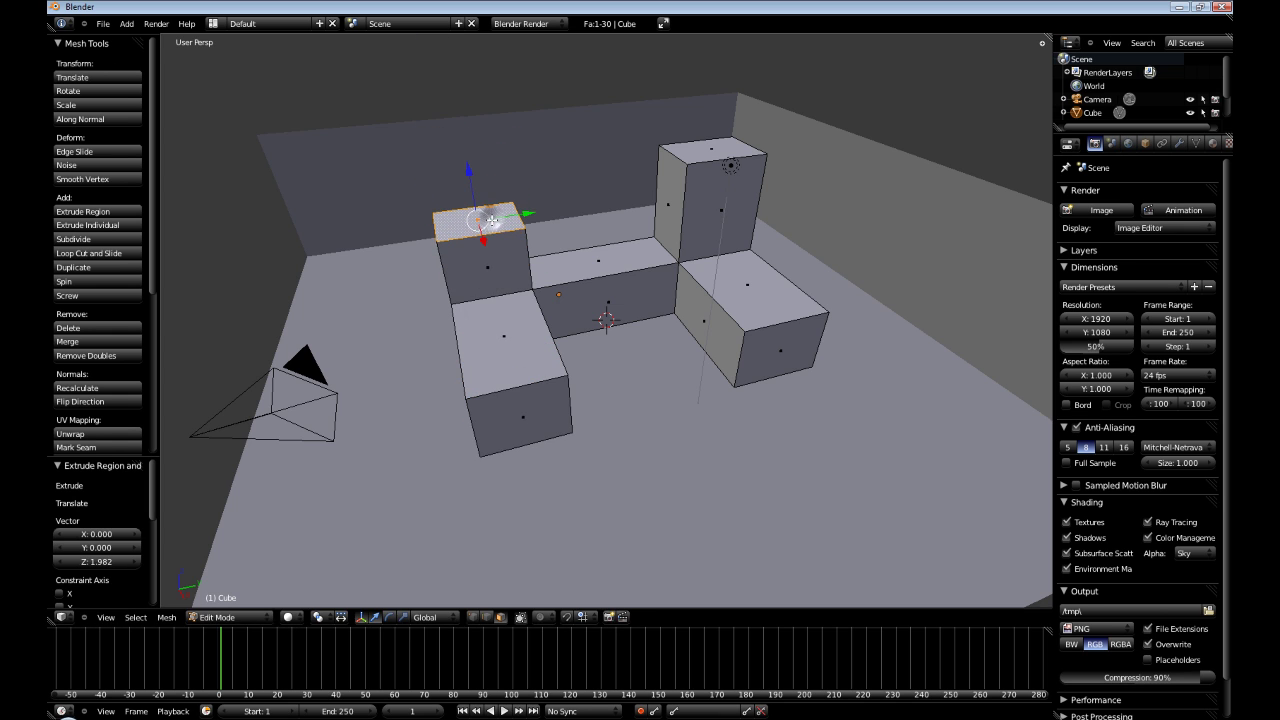
key("Tab")
middle_click_drag(721, 398, 574, 342)
scroll(645, 366, "down", 5)
right_click(687, 278)
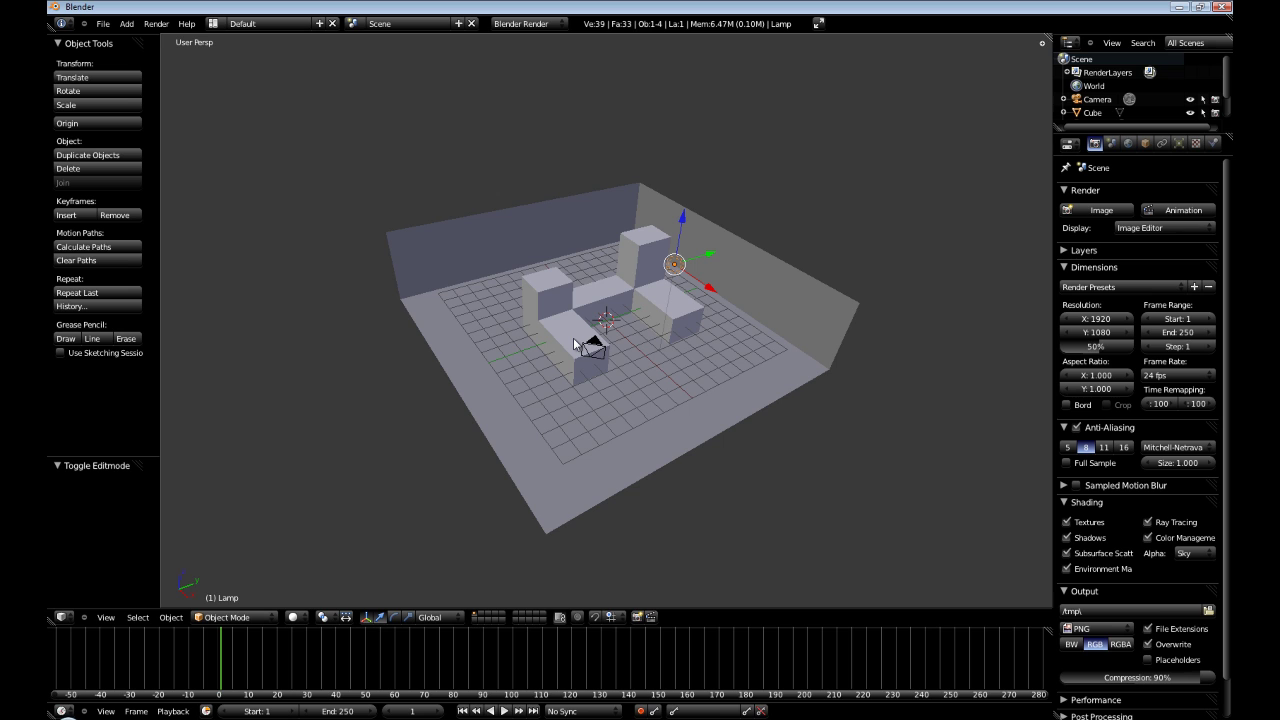
- Set the Display shading mode to GLSL in the viewport side panel
key("n")
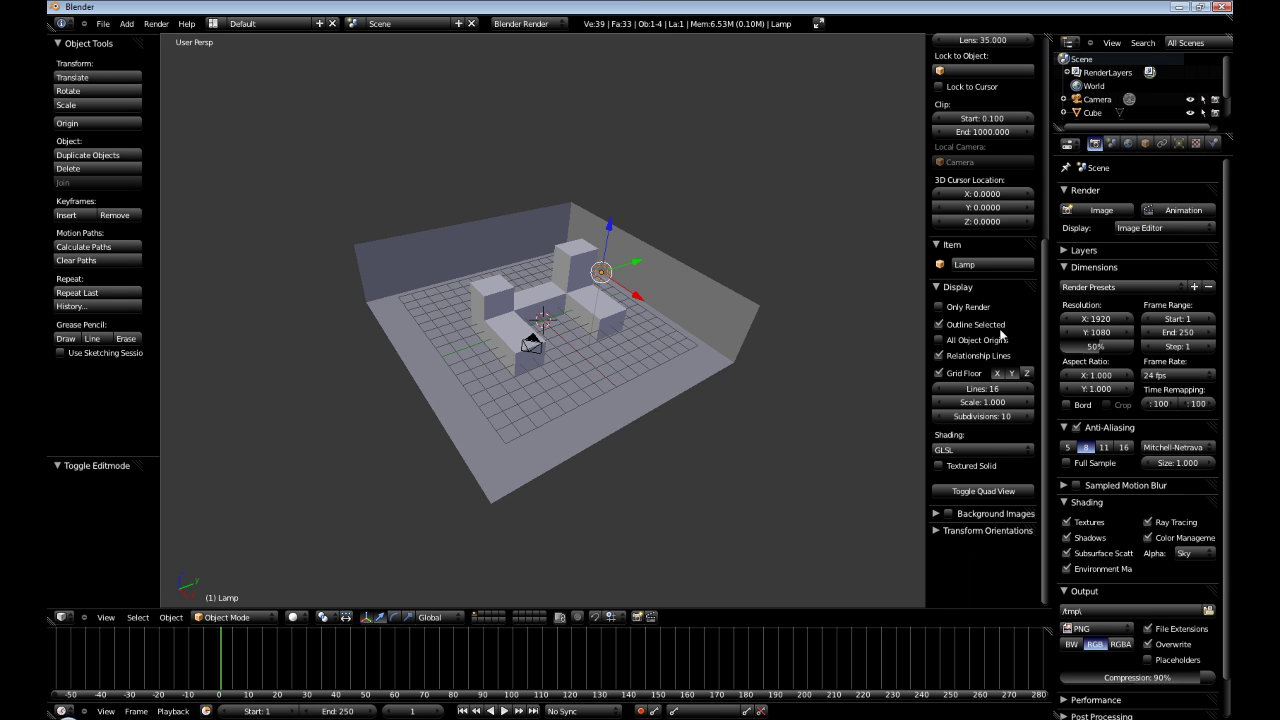
left_click(940, 288)
left_click(938, 290)
left_click(988, 458)
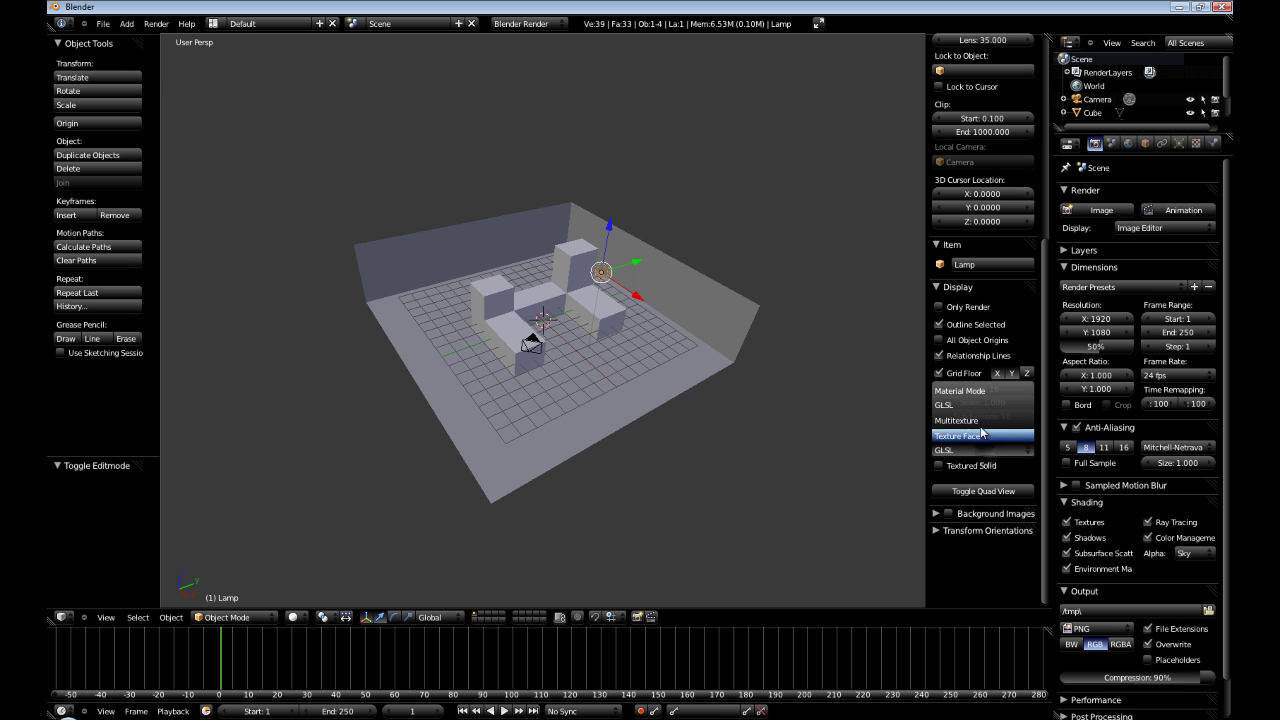
left_click(978, 420)
left_click(980, 450)
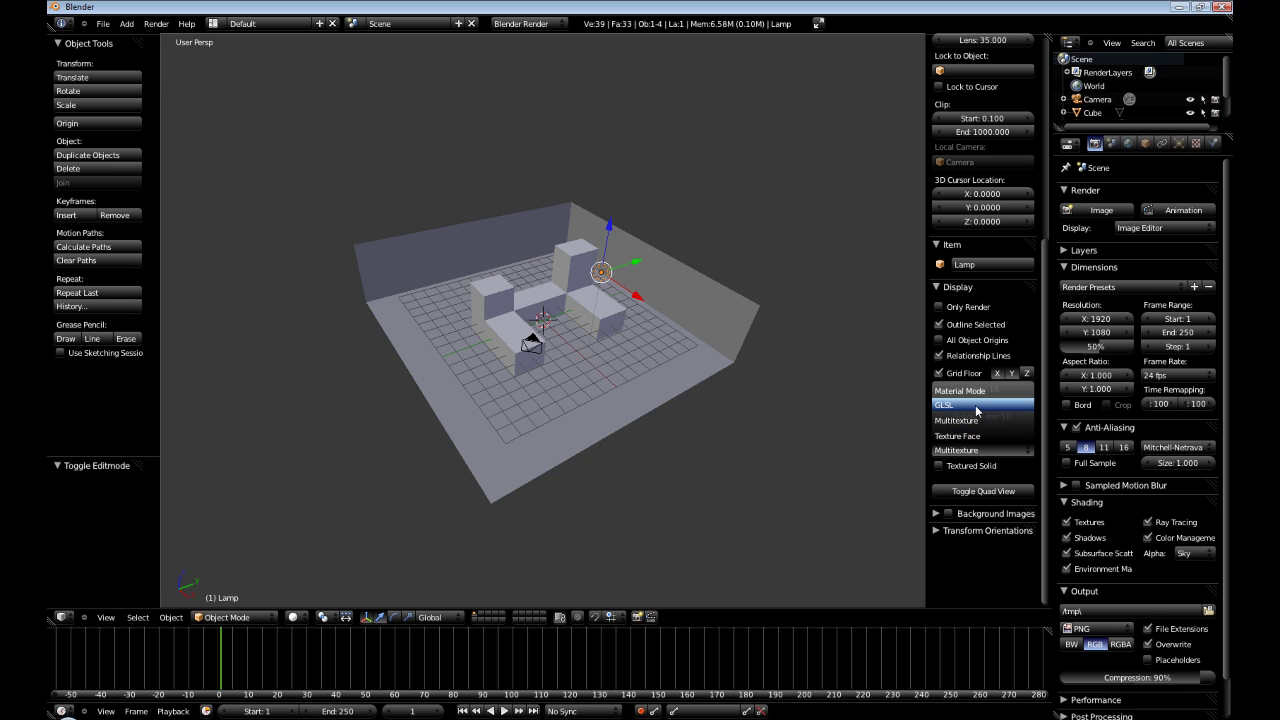
left_click(977, 411)
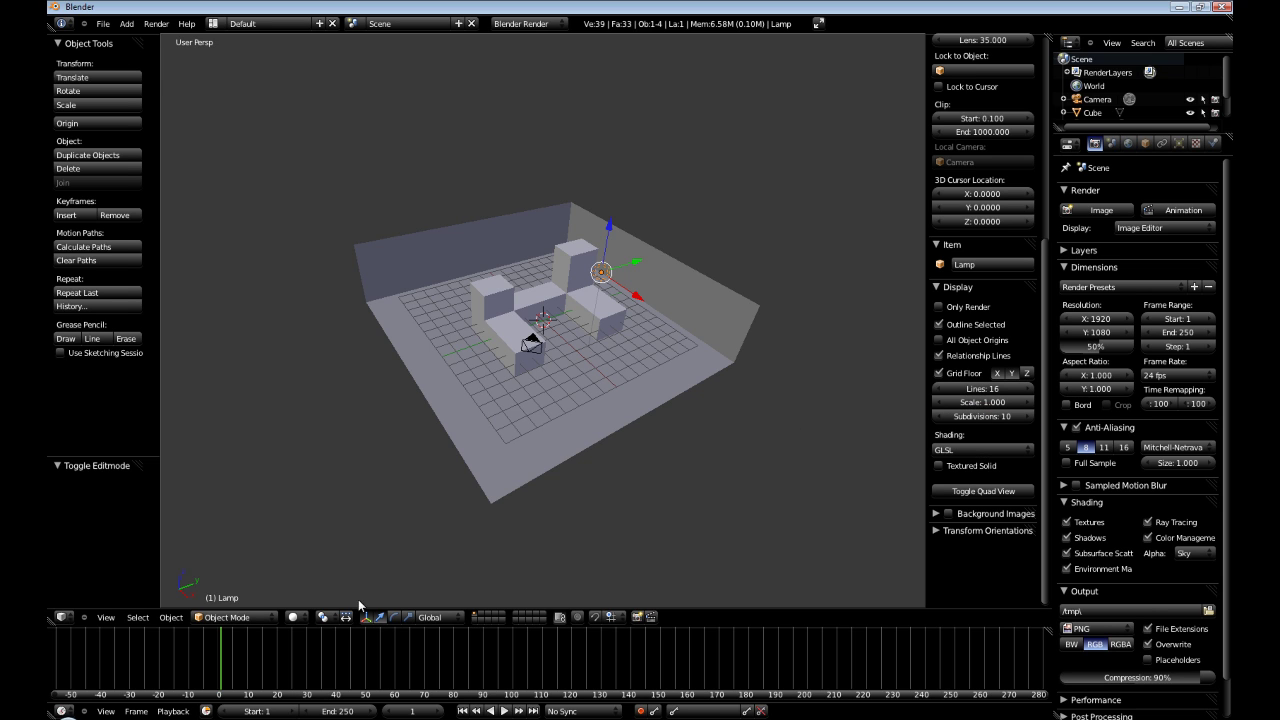
- Switch the viewport shading to Textured to see the lamp's lighting on the room
left_click(299, 617)
left_click(330, 557)
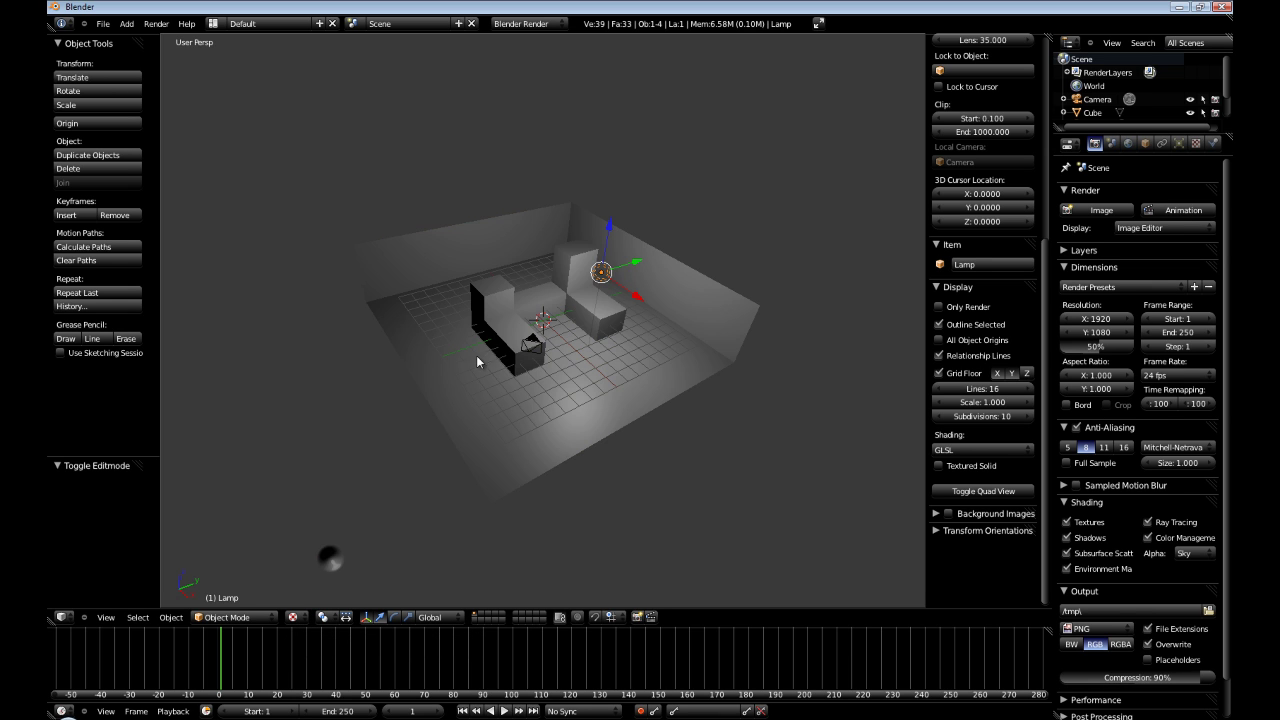
middle_click_drag(477, 362, 495, 330)
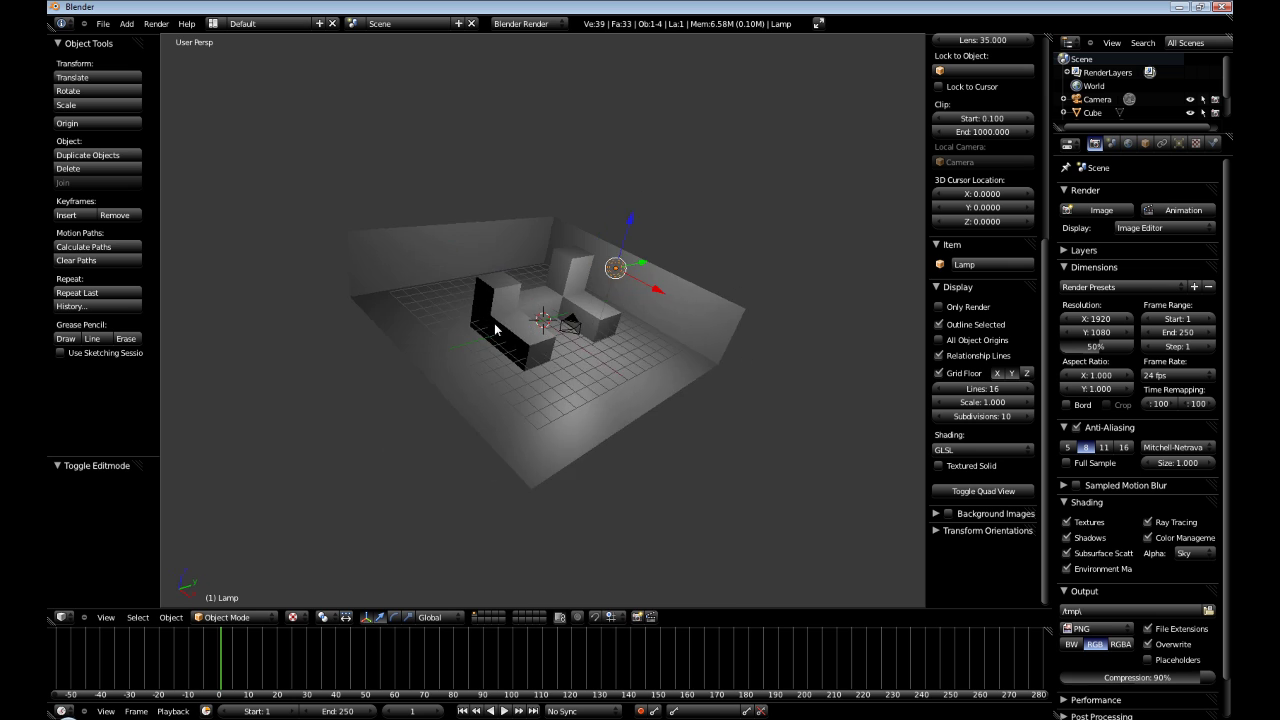
scroll(471, 375, "up", 4)
middle_click_drag(471, 375, 667, 421)
scroll(661, 423, "down", 2)
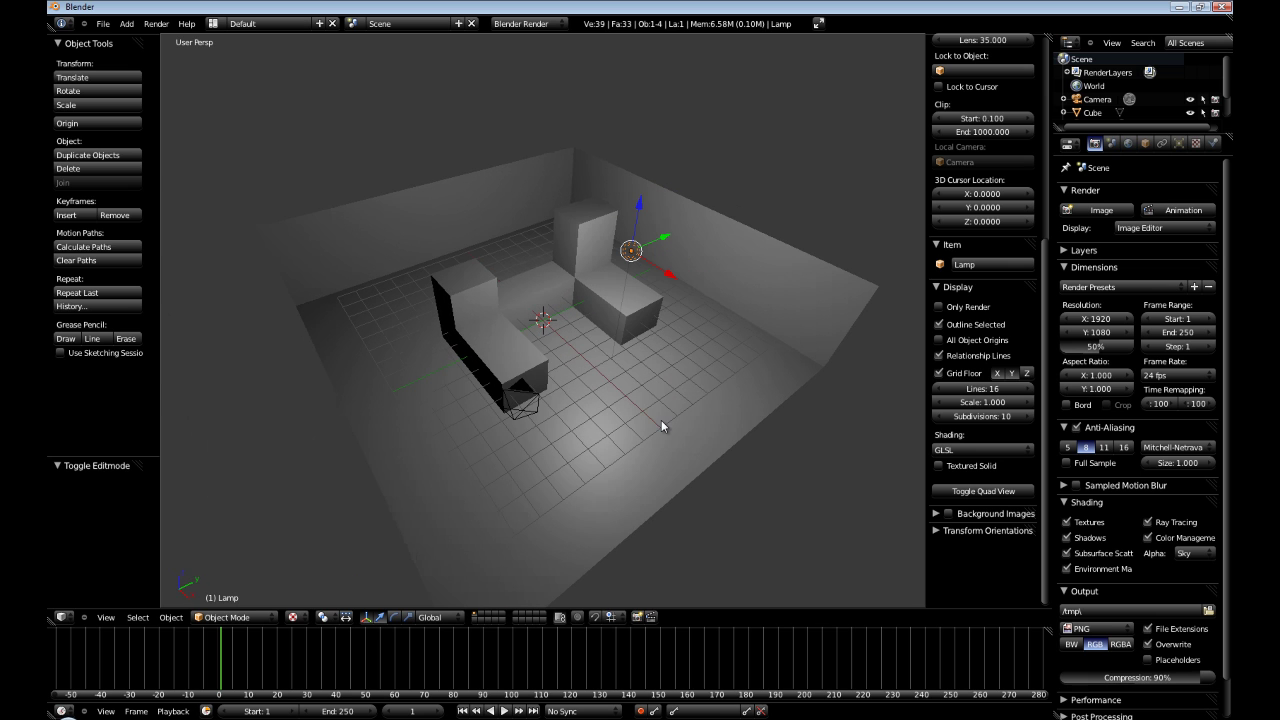
- Select the room with the cube active and join them with Ctrl+J
right_click(546, 285)
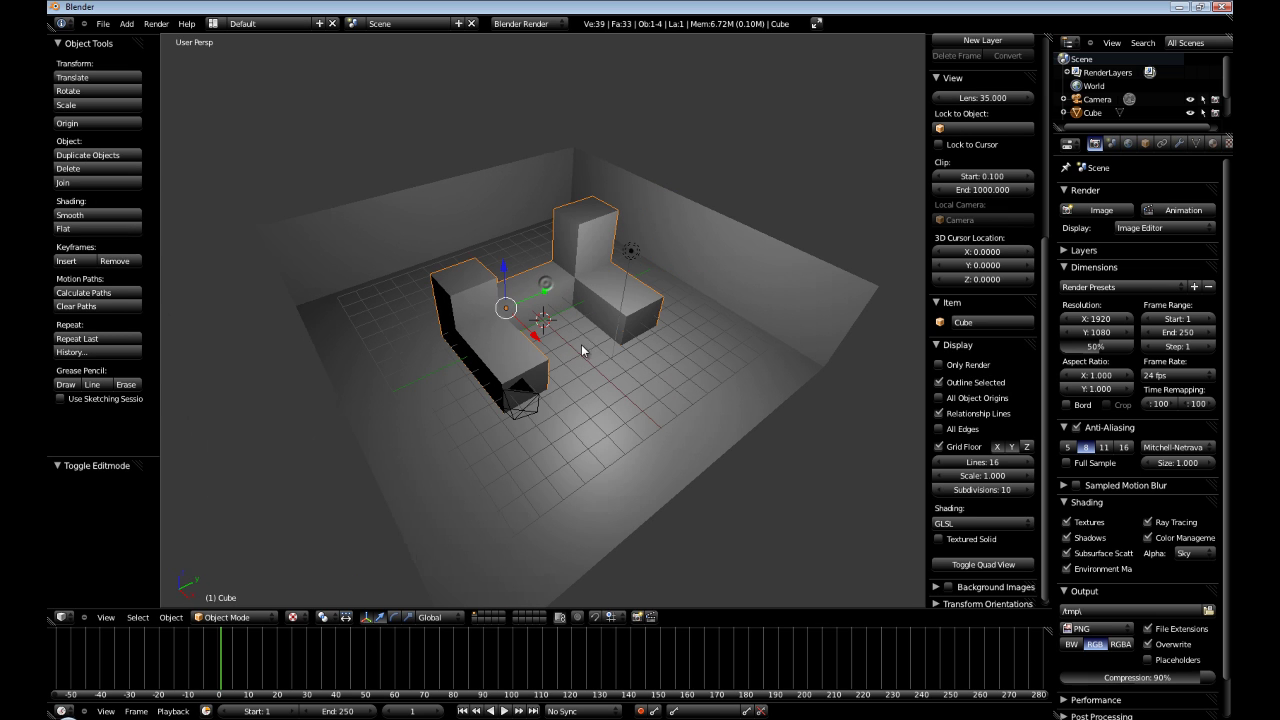
right_click(600, 412, "shift")
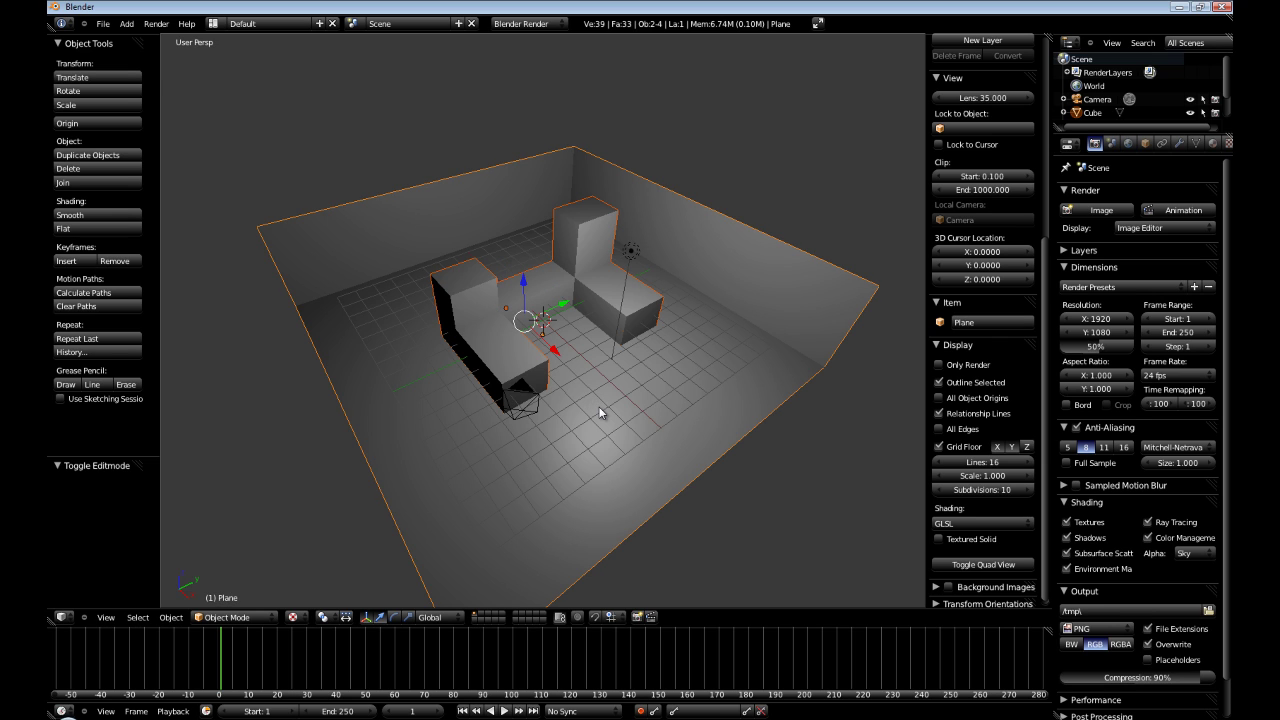
right_click(446, 395)
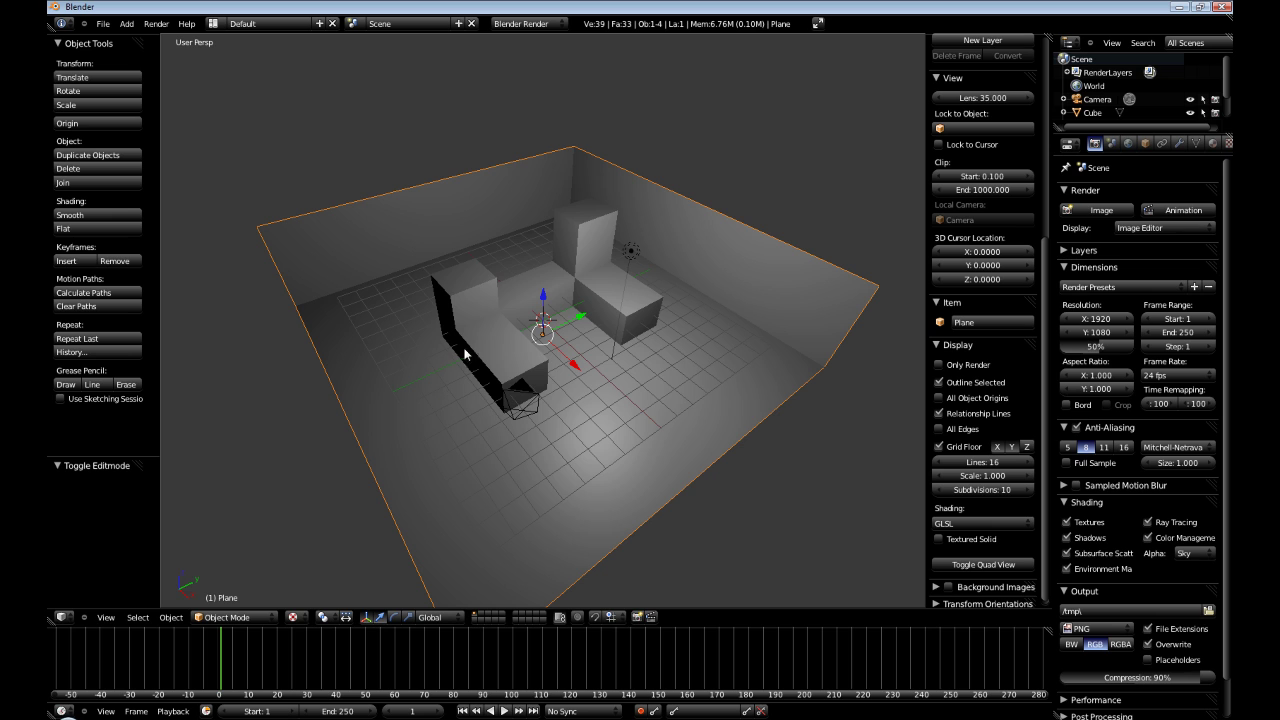
right_click(475, 300, "shift")
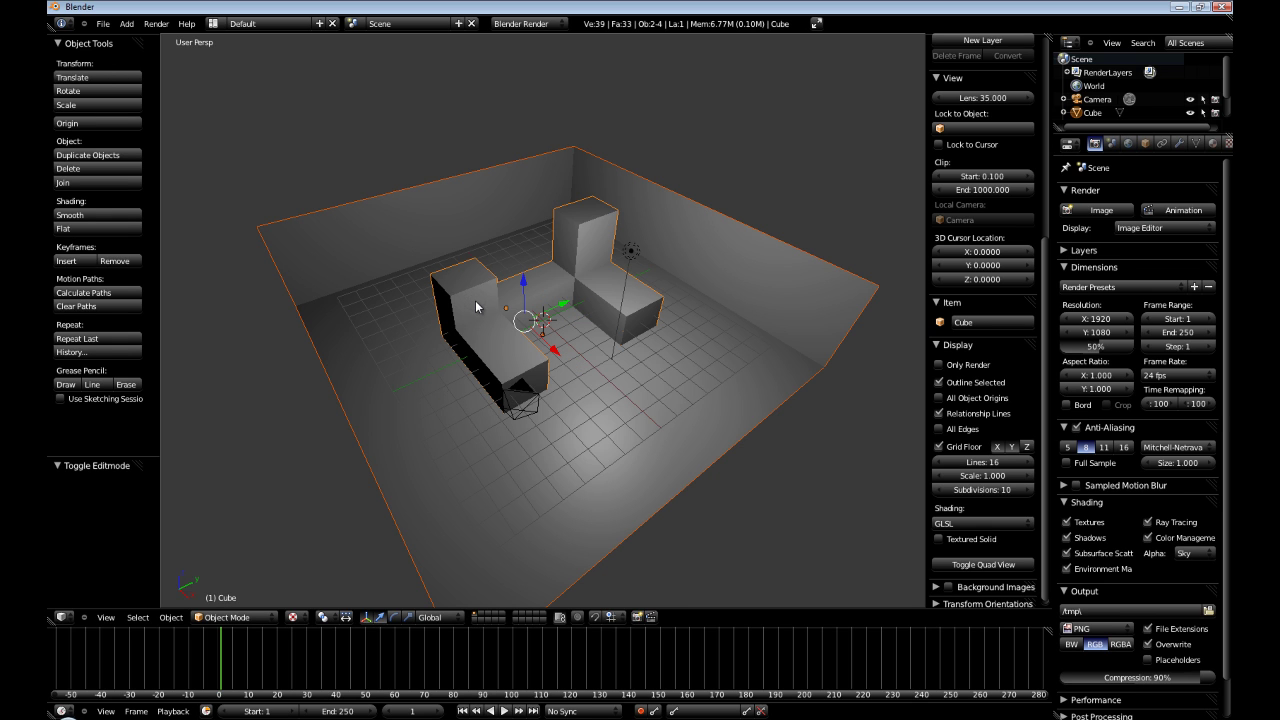
key("ctrl+j")
- Enter Edit Mode on the joined mesh and select all its faces
key("Tab")
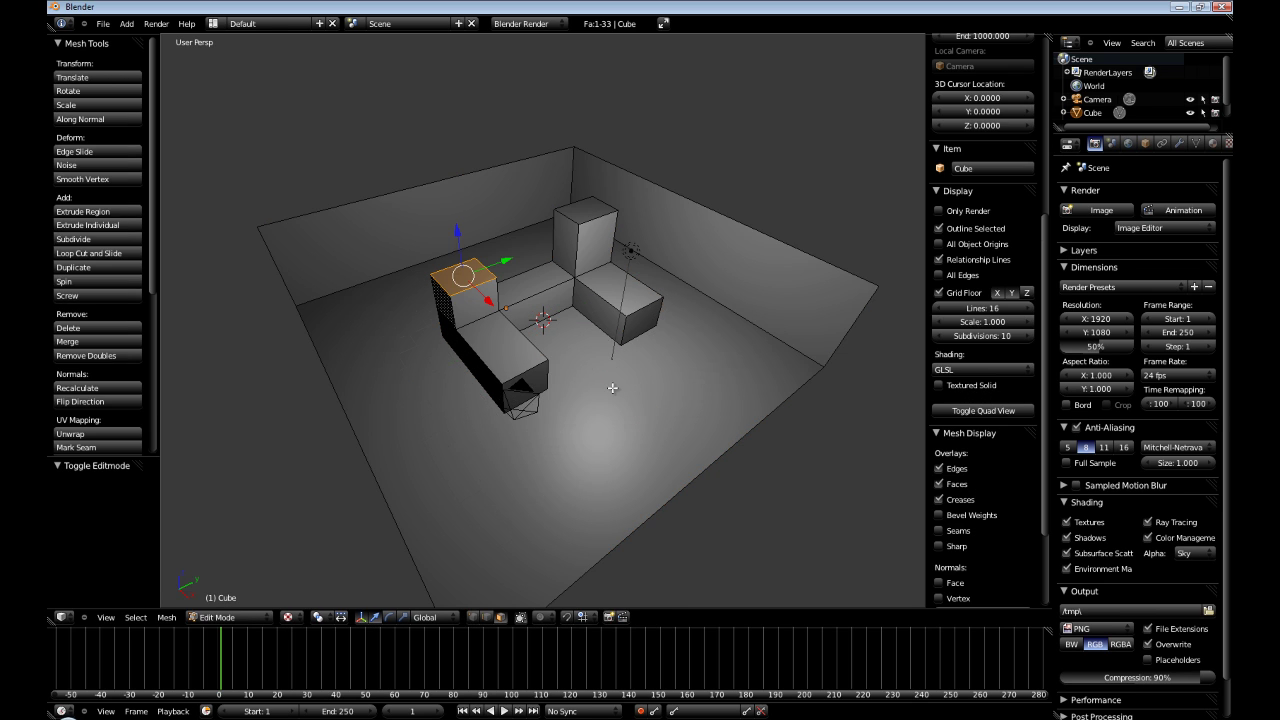
middle_click_drag(478, 310, 623, 391)
right_click(509, 350)
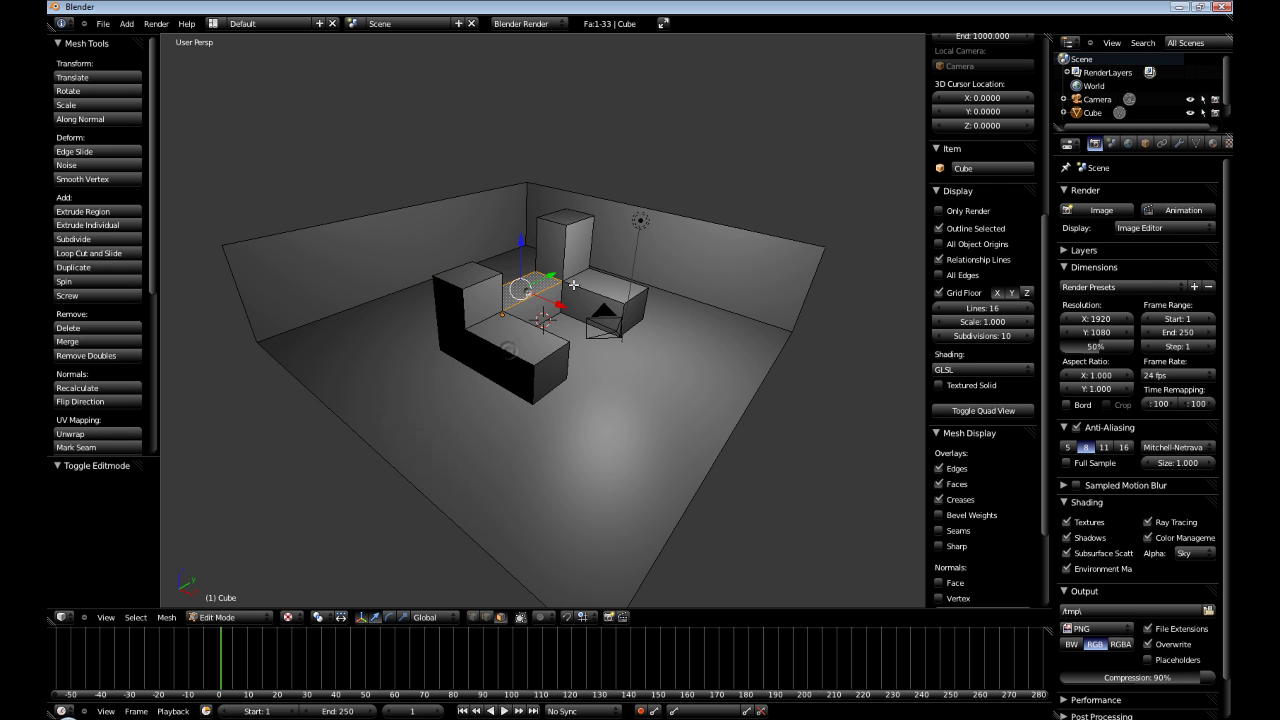
middle_click_drag(757, 434, 677, 457)
key("a")
key("a")
middle_click_drag(344, 418, 455, 430)
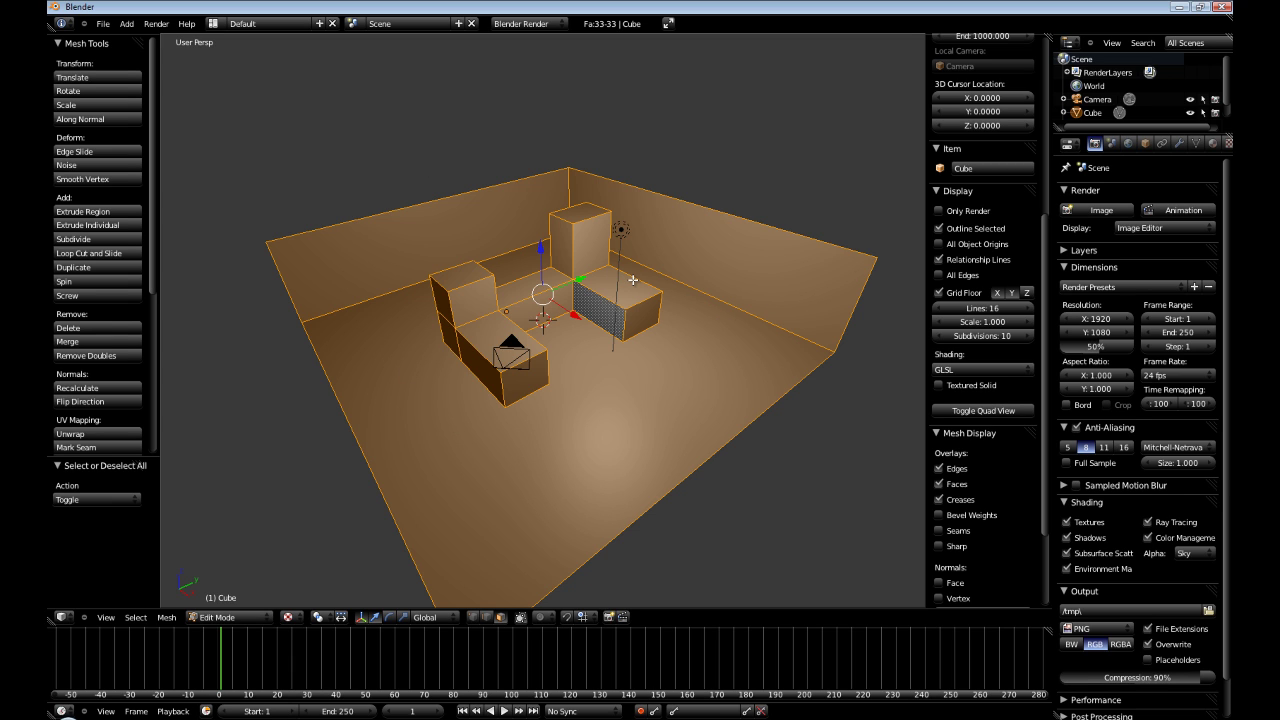
- Unwrap the whole mesh with Smart UV Project at angle limit 66 and island margin 0
key("u")
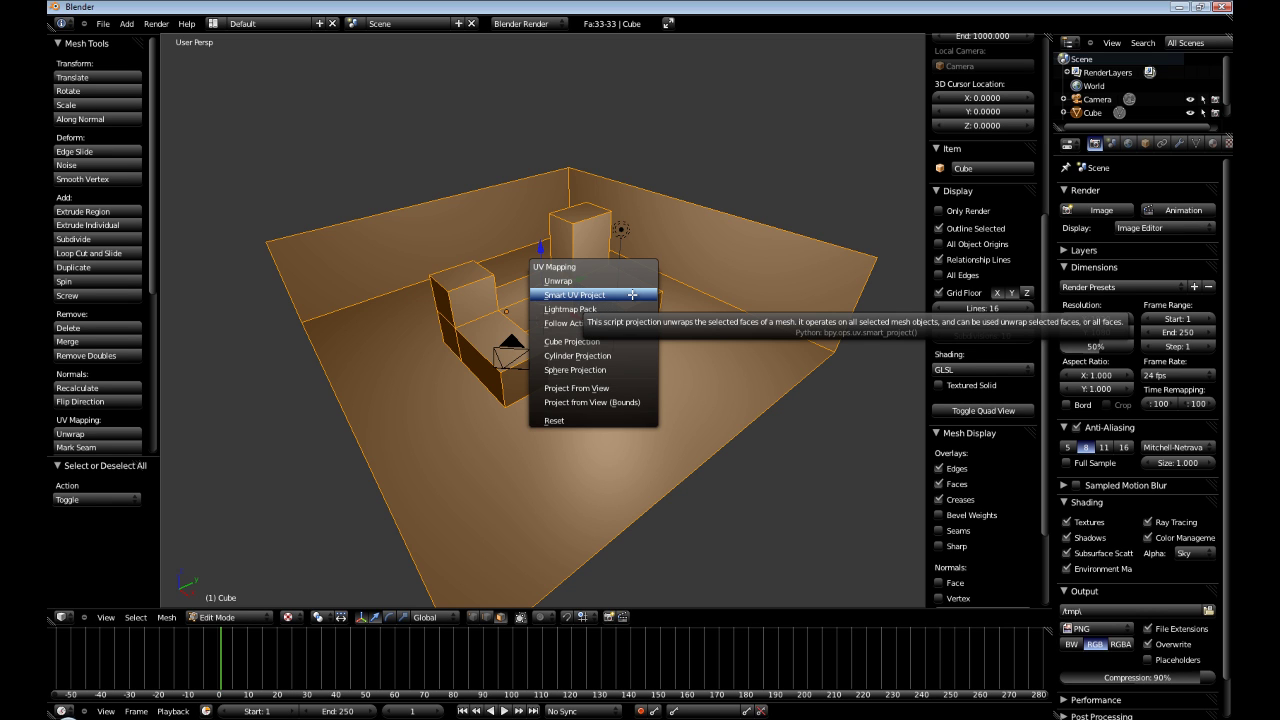
left_click(632, 295)
left_click(638, 348)
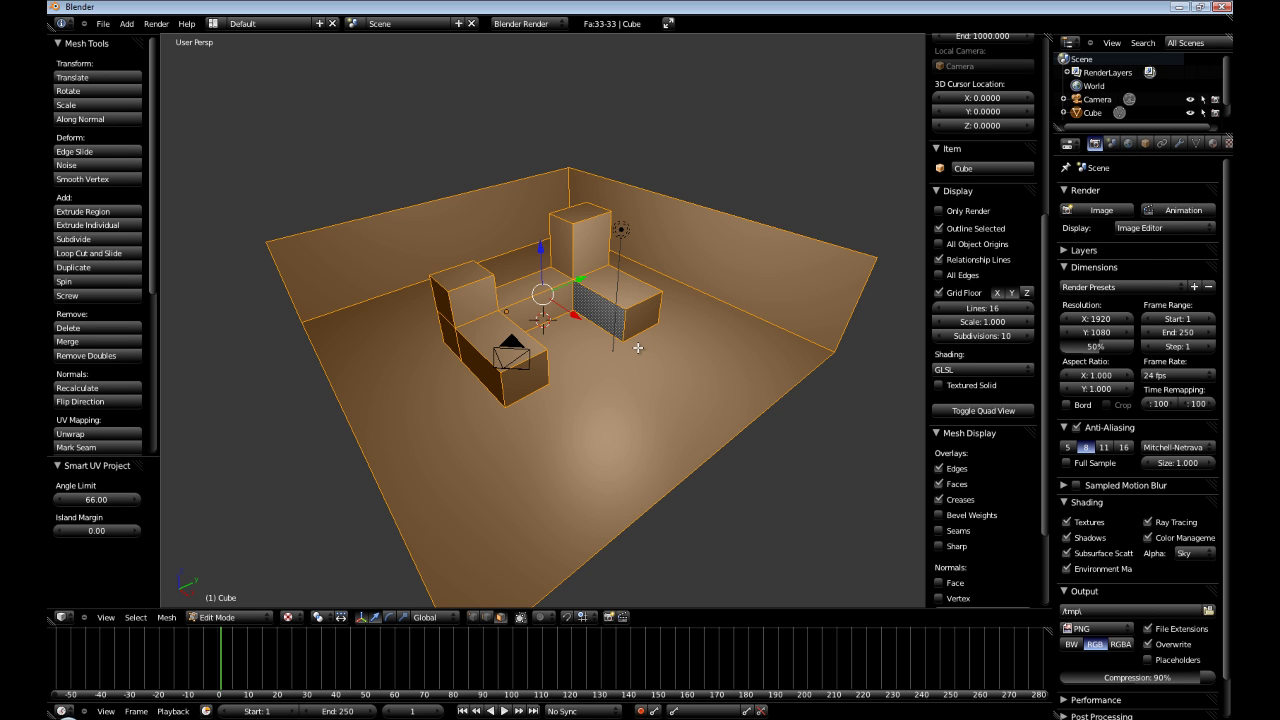
- Back in Object Mode, show the Material tab and split the viewport into two views without the side panel
key("Tab")
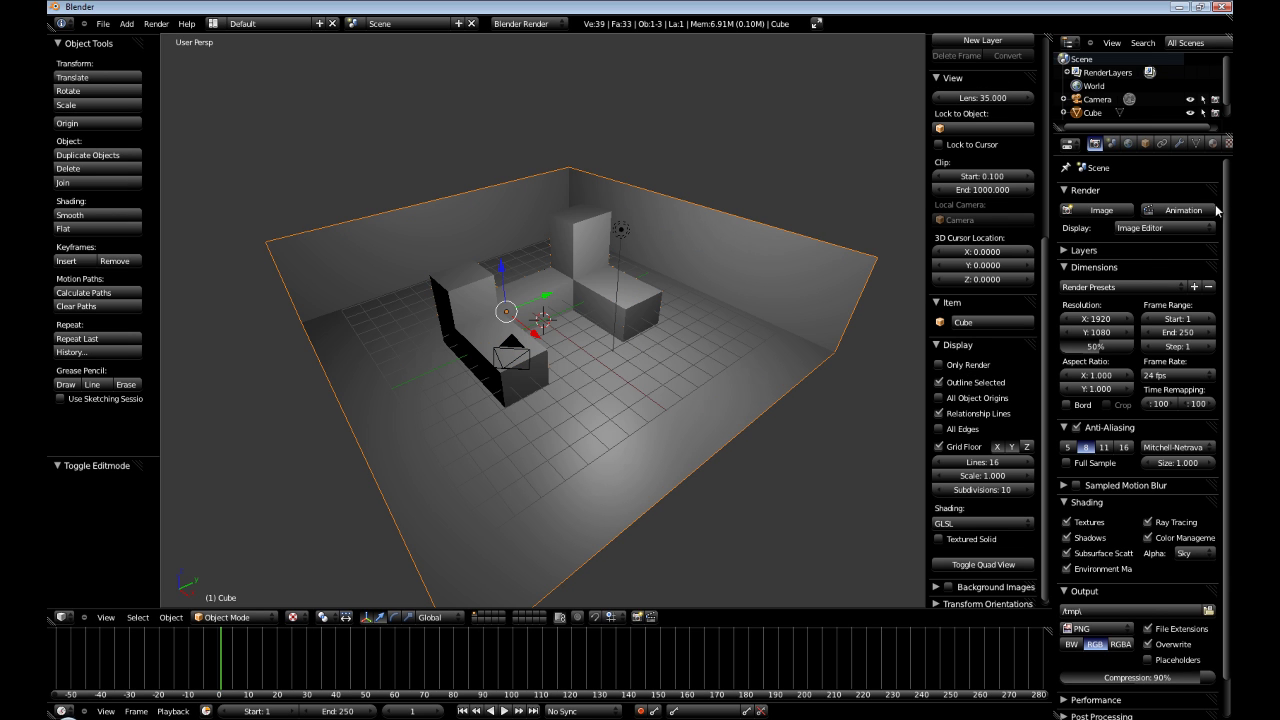
left_click(1213, 143)
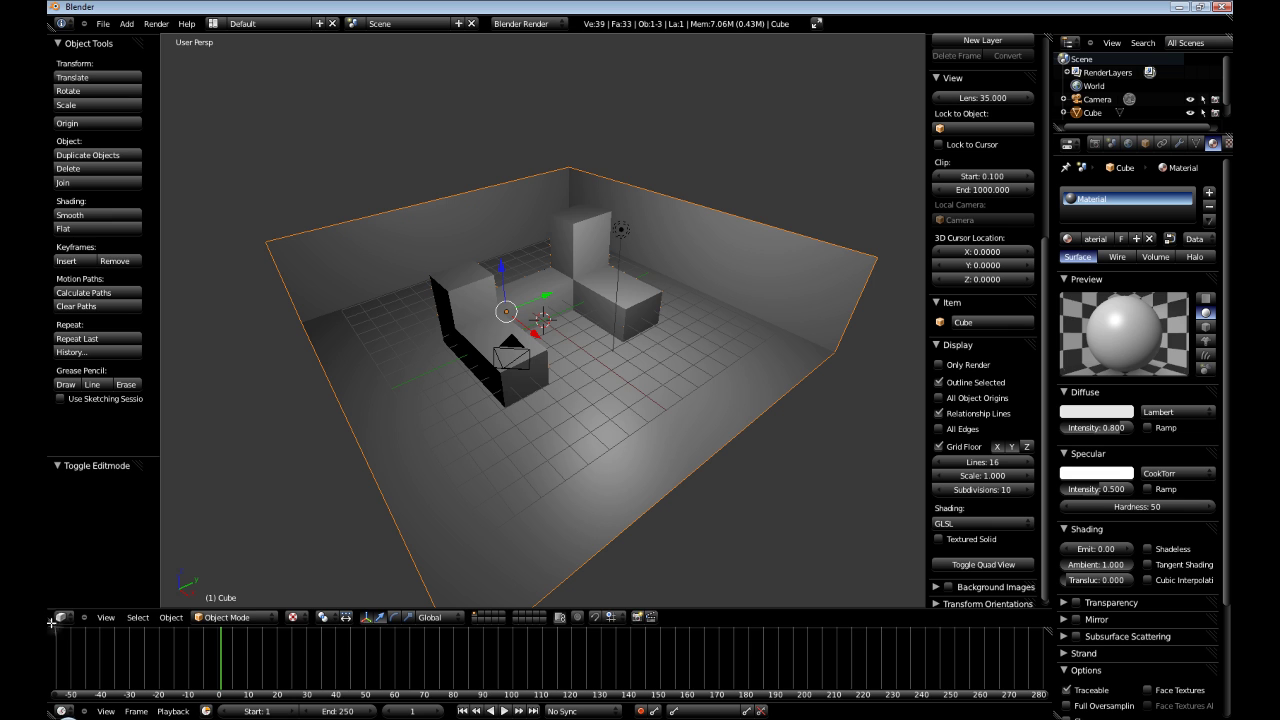
left_click_drag(52, 620, 468, 620)
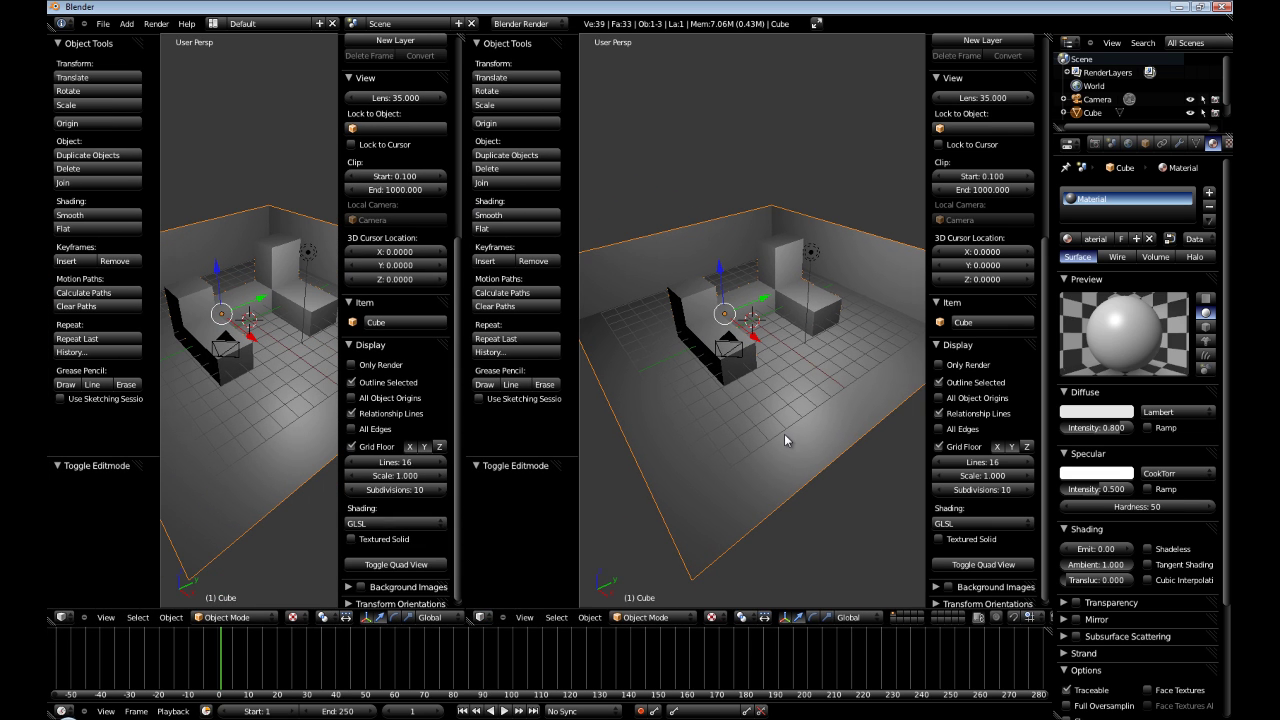
key("n")
key("n")
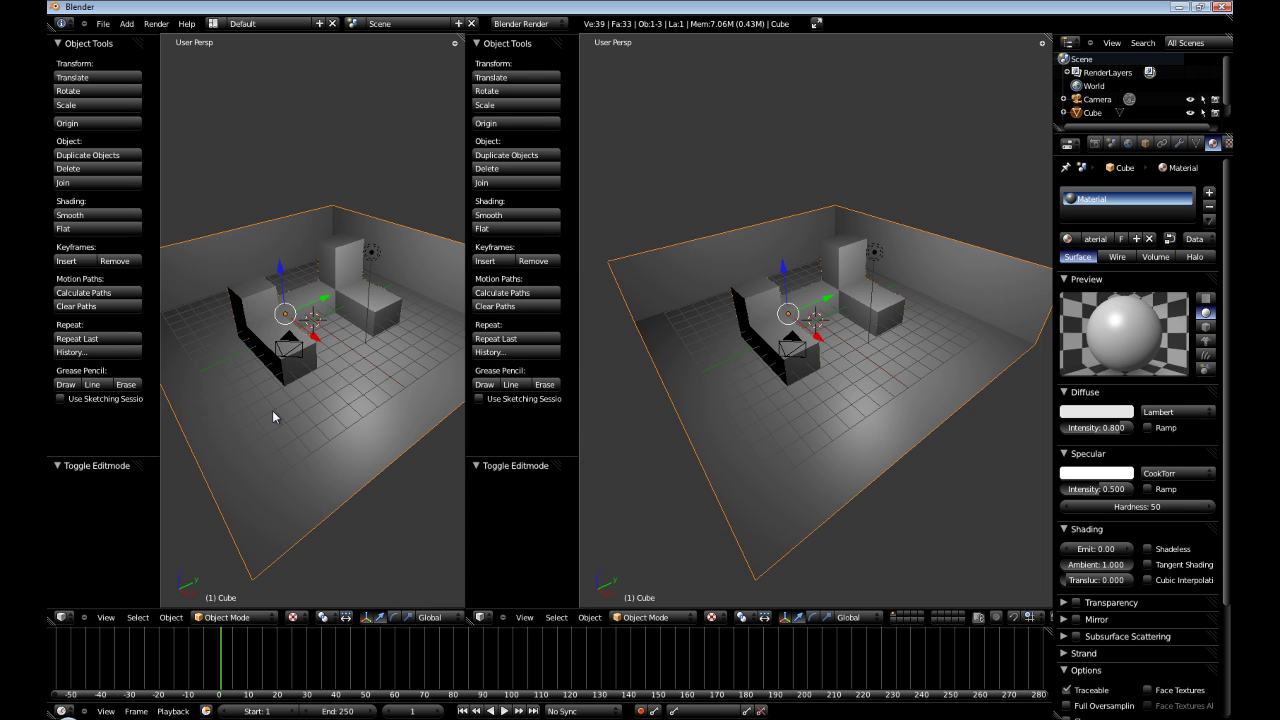
- Make the left view a UV/Image Editor, enter Edit Mode and unlink Render Result to show the UVs
left_click(63, 617)
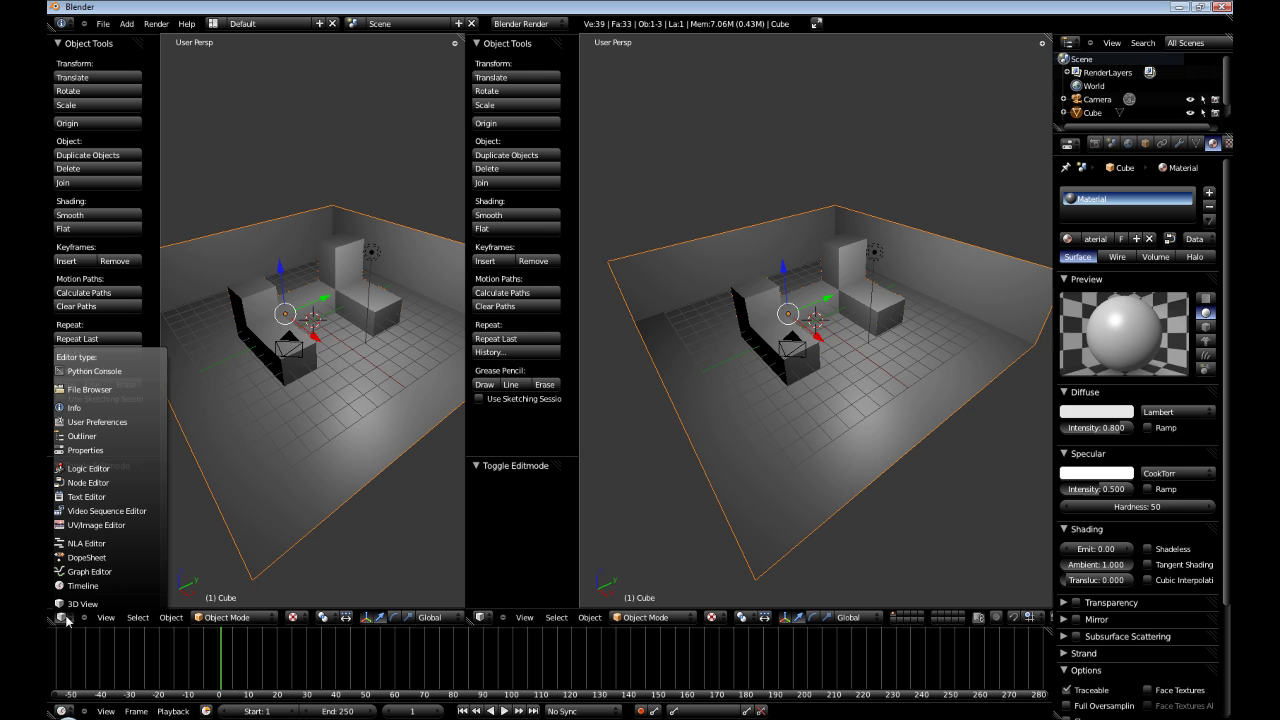
left_click(63, 617)
left_click(121, 524)
scroll(202, 521, "down", 1)
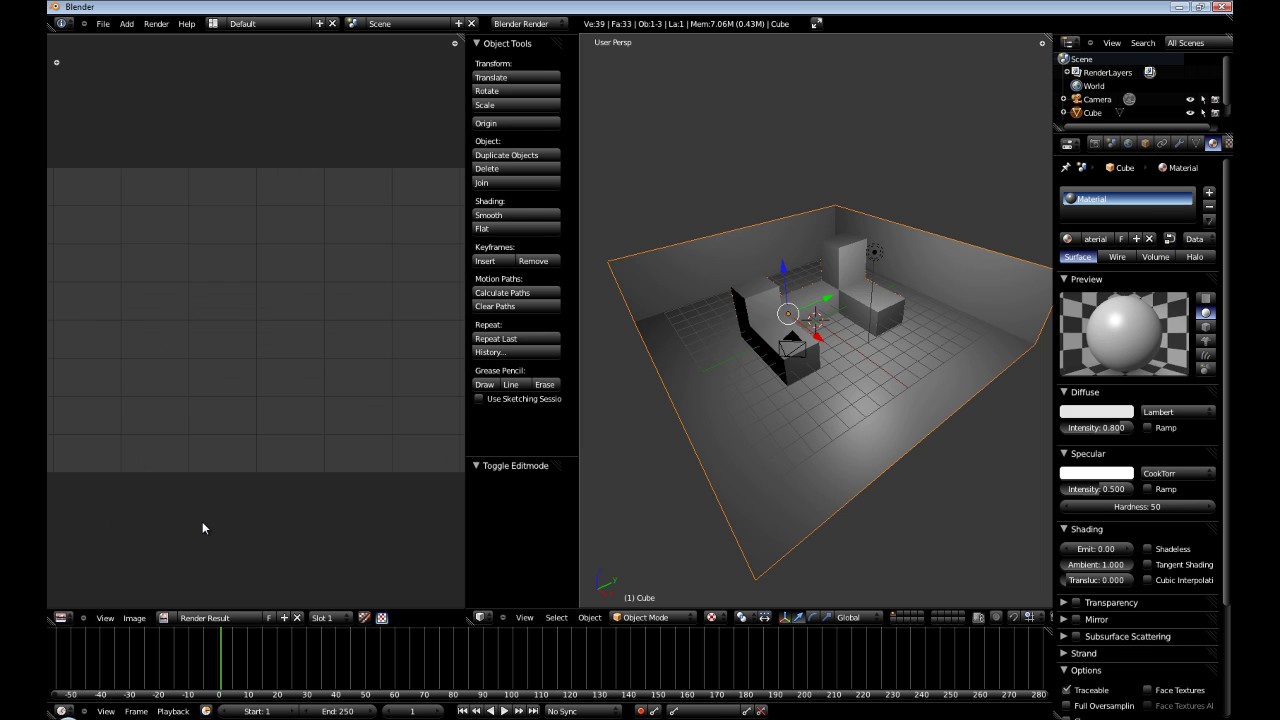
key("Tab")
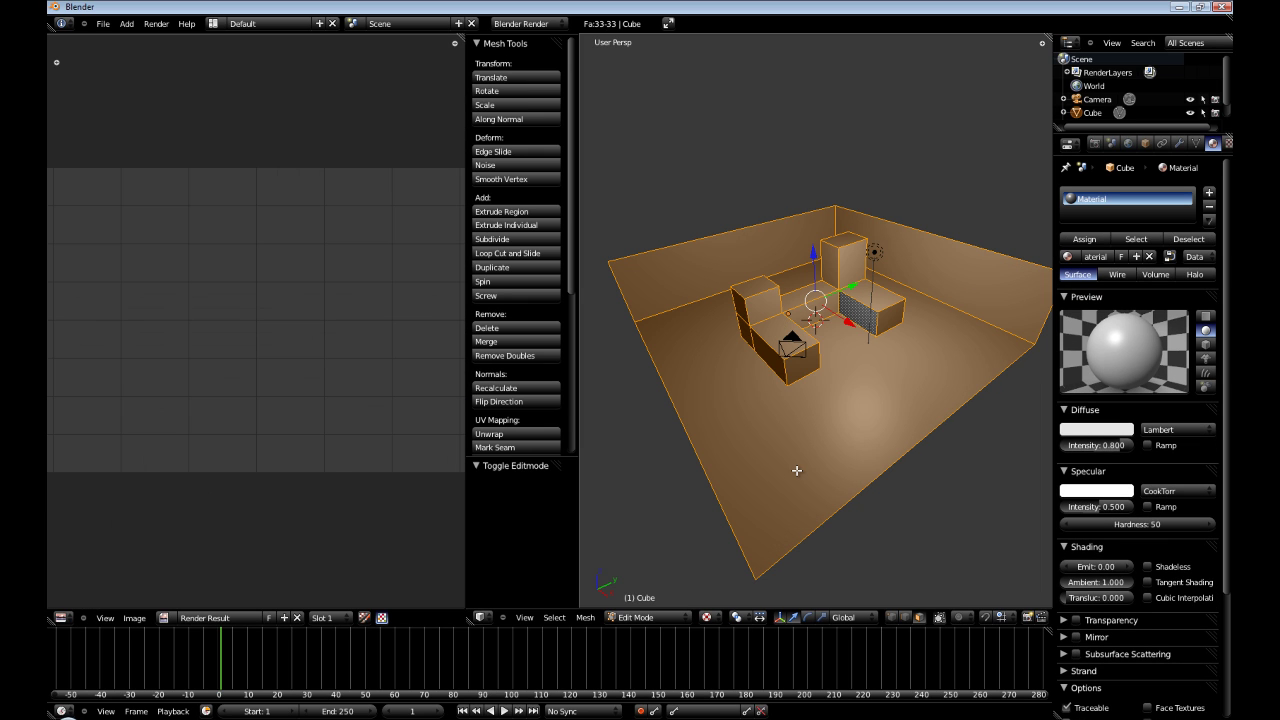
left_click(296, 617)
scroll(248, 400, "up", 4)
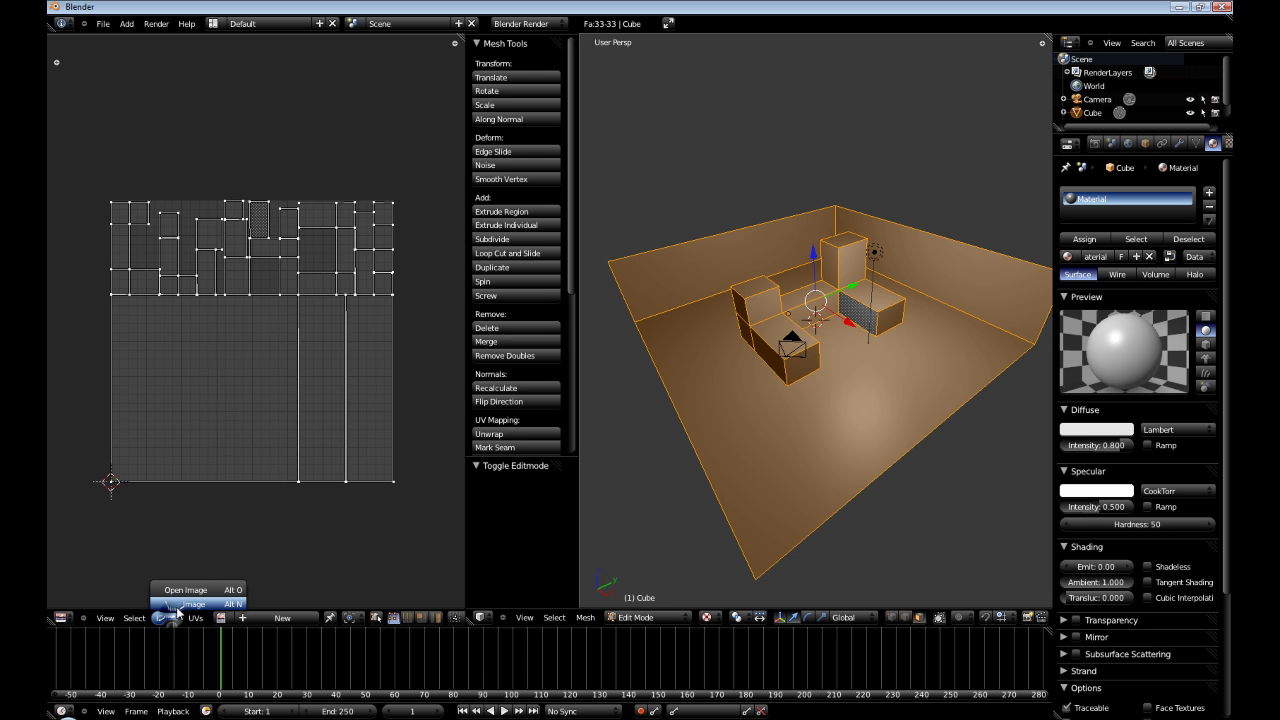
- Create a new 2048 × 2048 image named 'Lightmap' in the UV/Image Editor
left_click(250, 617)
left_click(241, 598)
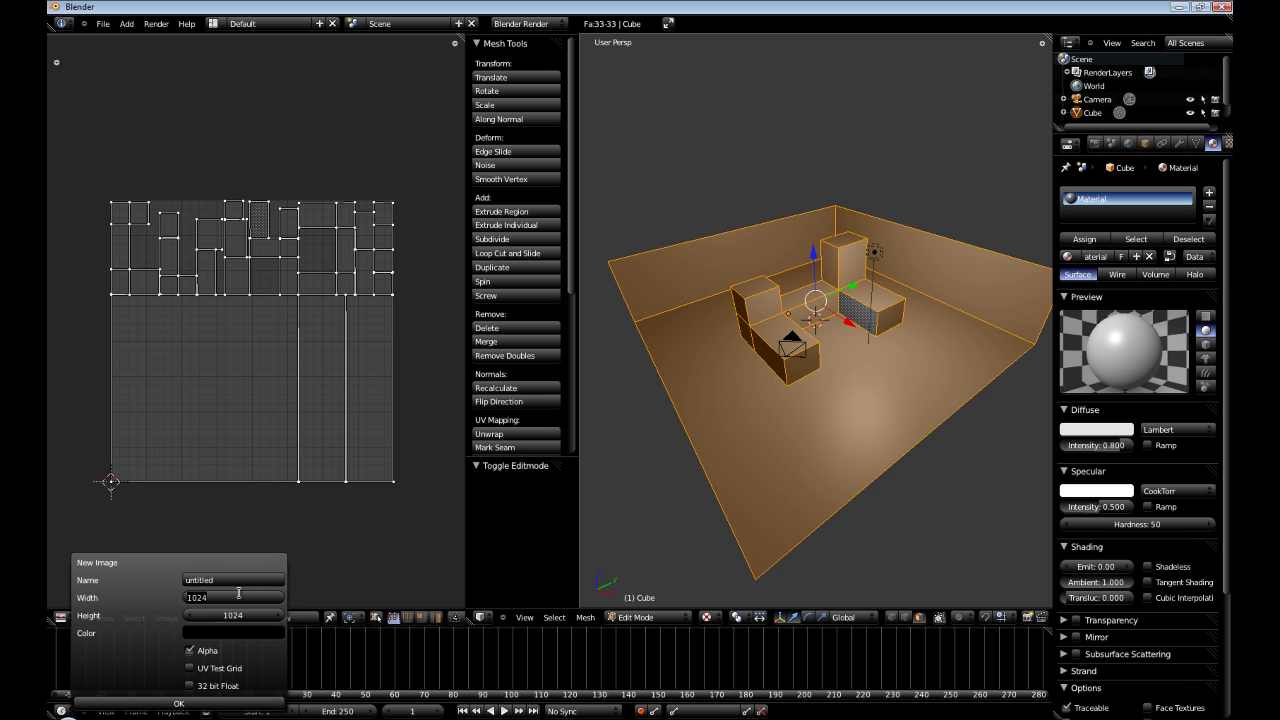
type("2048")
key("Tab")
type("2048")
key("Return")
left_click(234, 580)
key("BackSpace")
type("Lightmap")
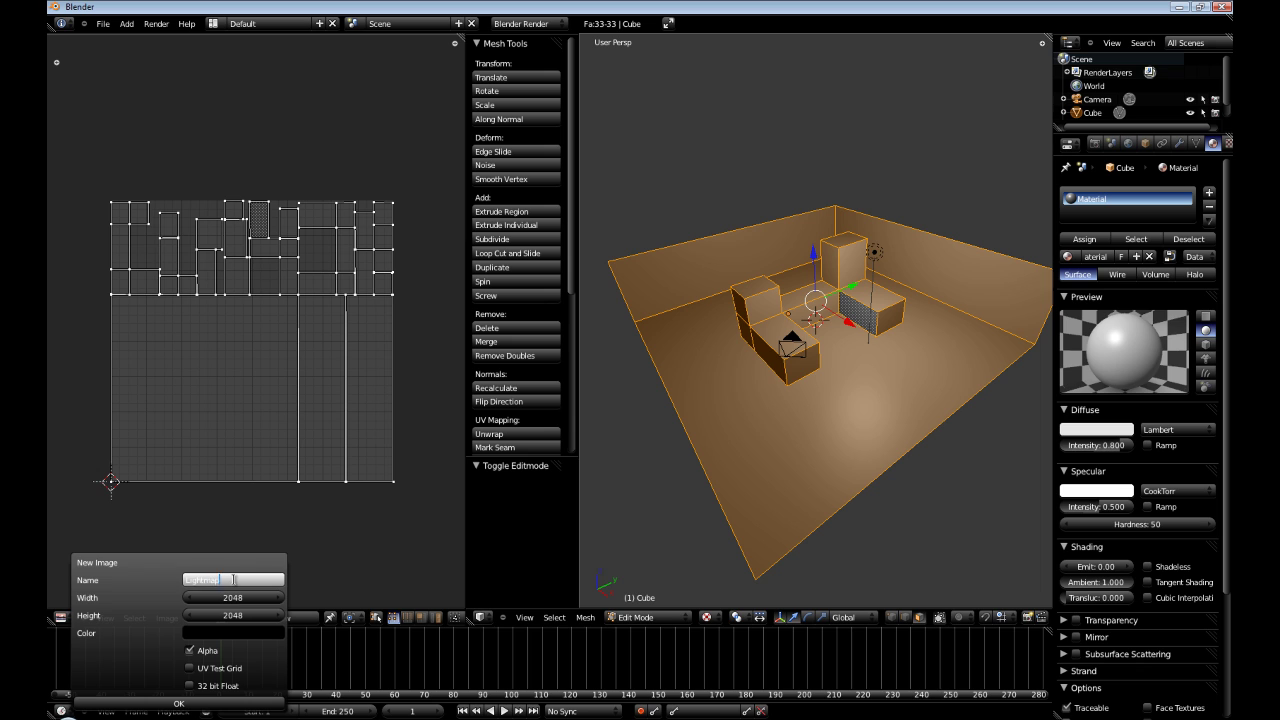
key("Return")
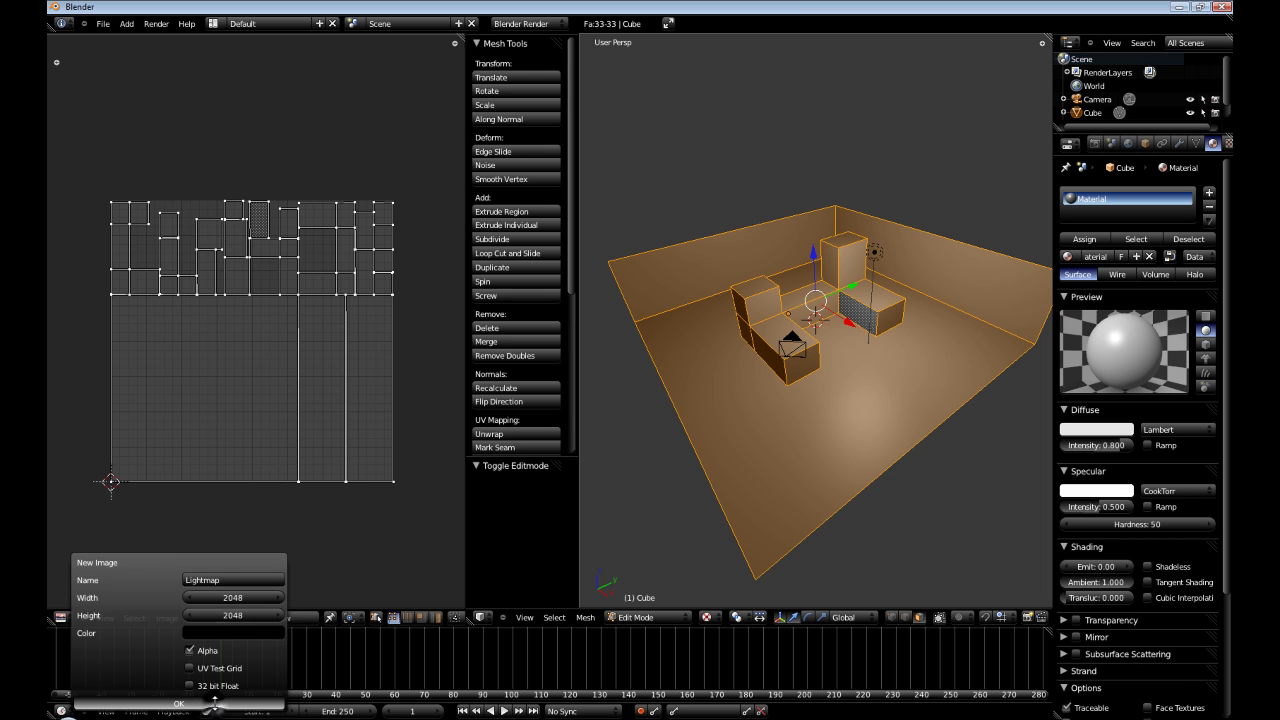
left_click(178, 703)
scroll(308, 409, "up", 3)
scroll(308, 410, "down", 1)
scroll(308, 411, "down", 1)
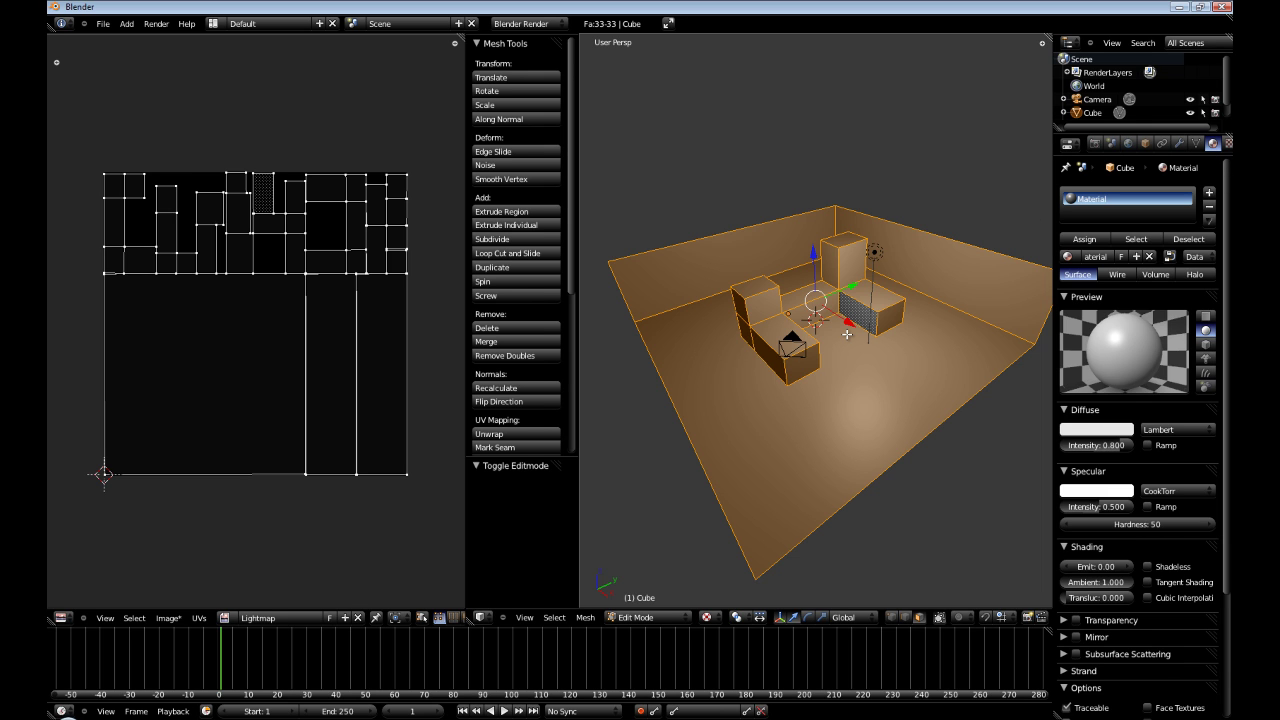
- In Object Mode, make the room's texture an Image or Movie type using the Lightmap image
key("Tab")
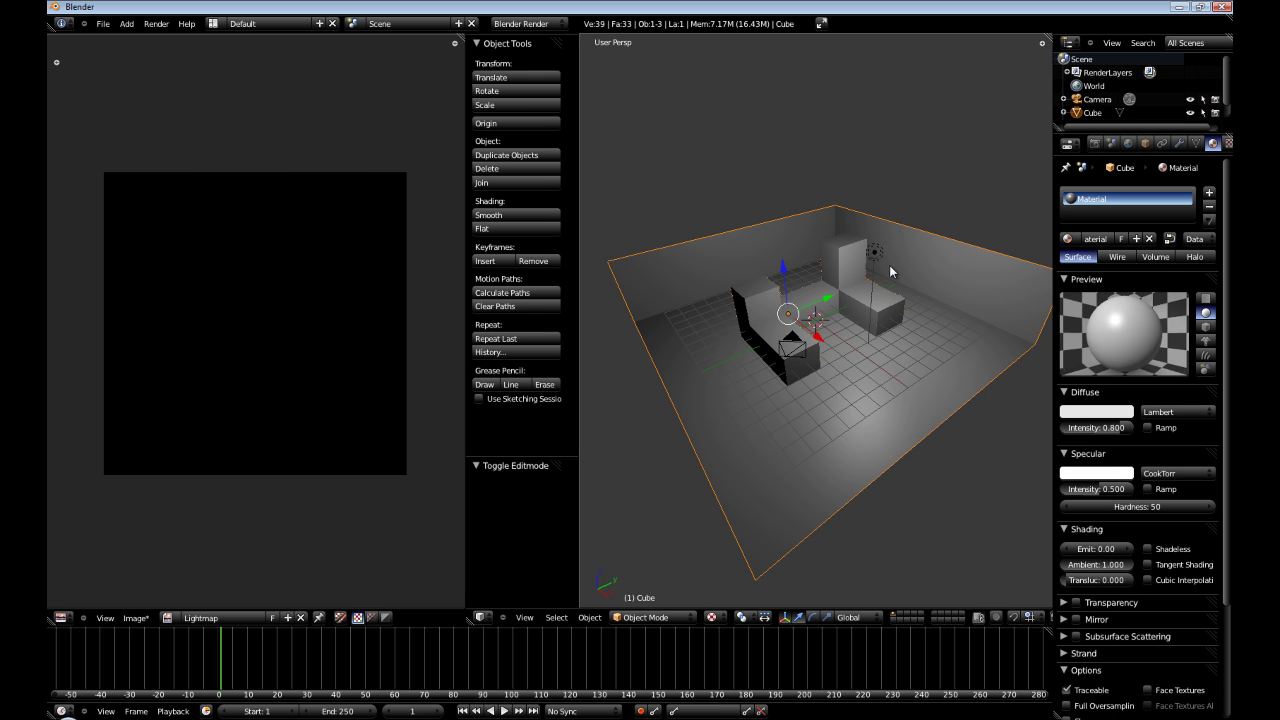
left_click(1227, 145)
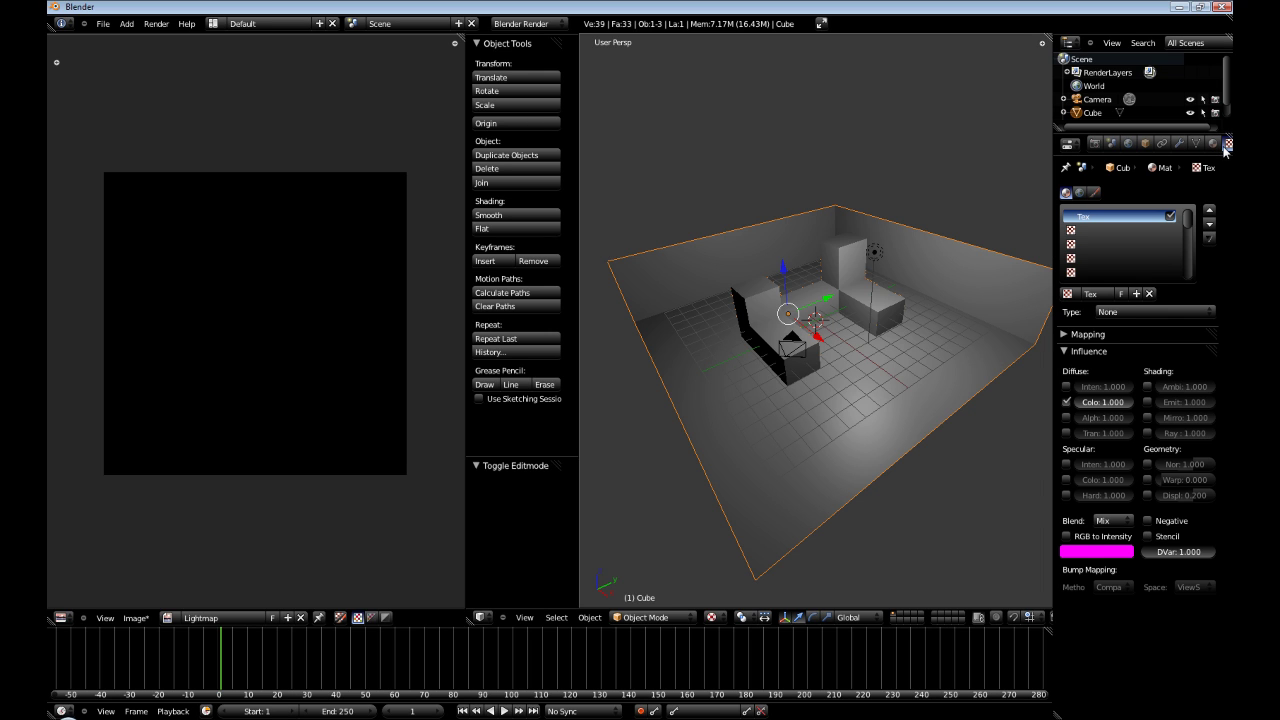
middle_click_drag(791, 383, 826, 399)
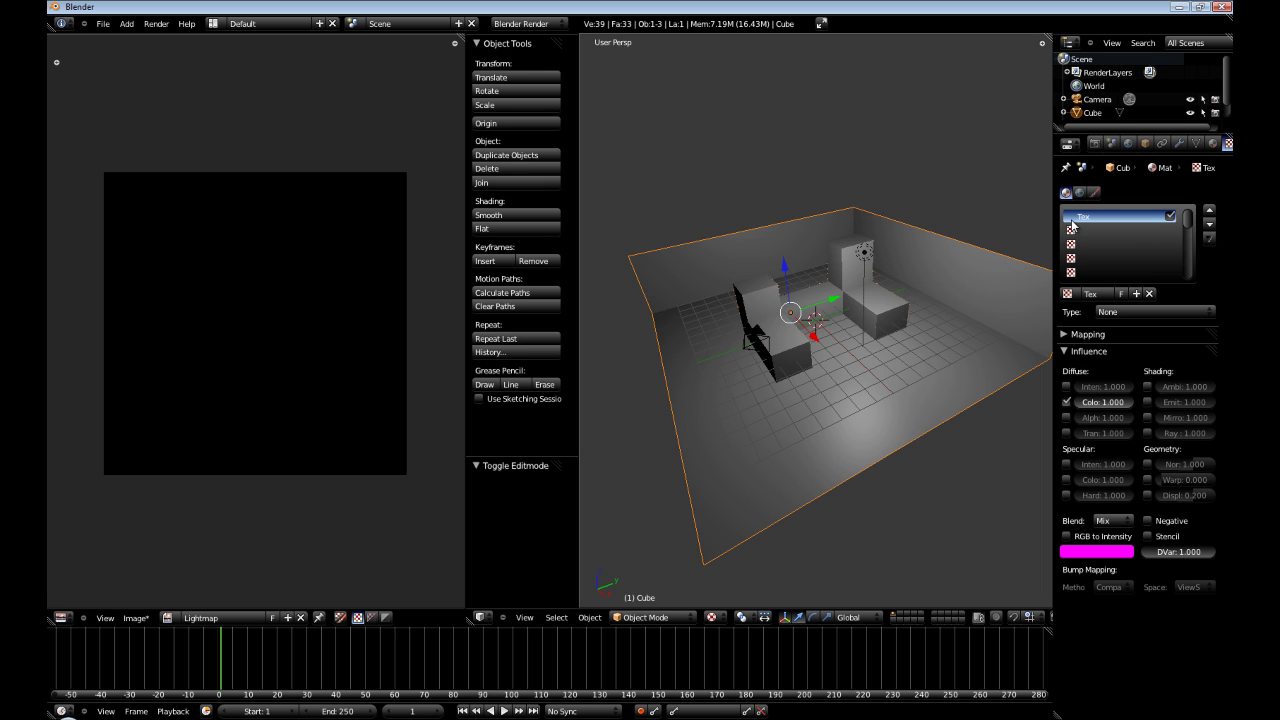
left_click(1155, 312)
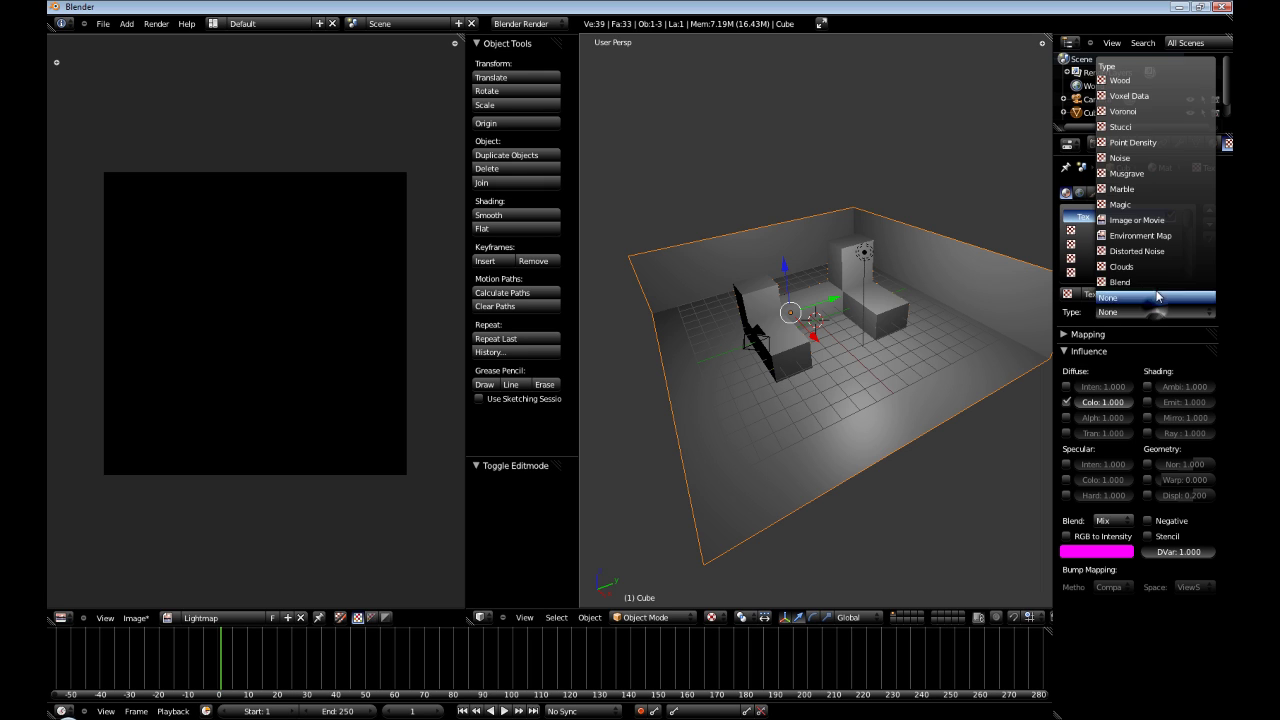
left_click(1146, 218)
scroll(1080, 512, "down", 1)
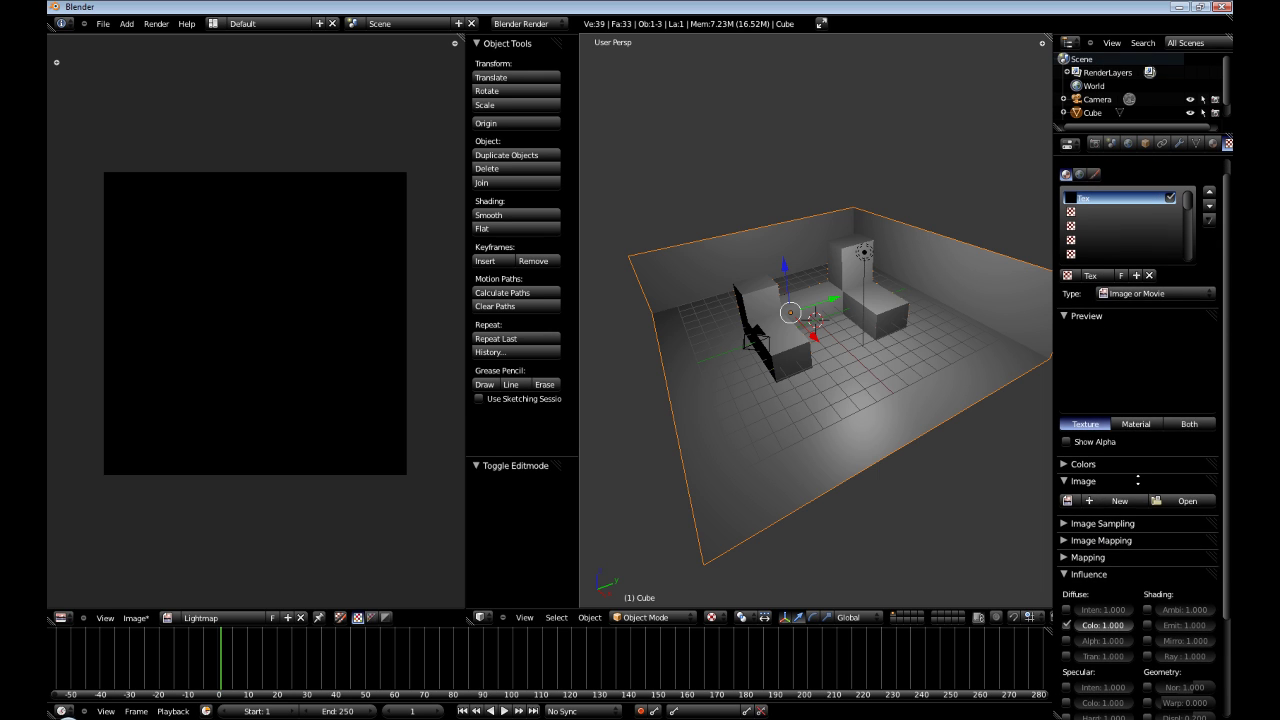
left_click(1068, 496)
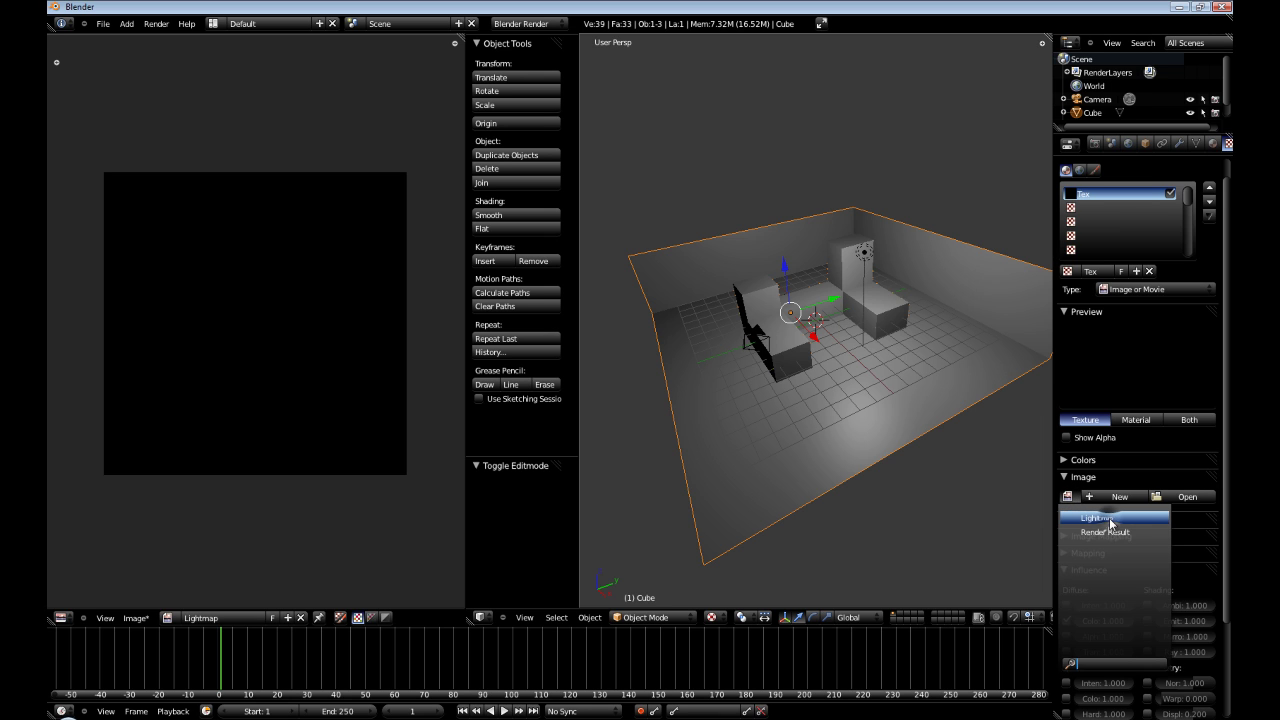
left_click(1108, 519)
- Set the texture's Mapping Coordinates to UV
scroll(1118, 540, "down", 5)
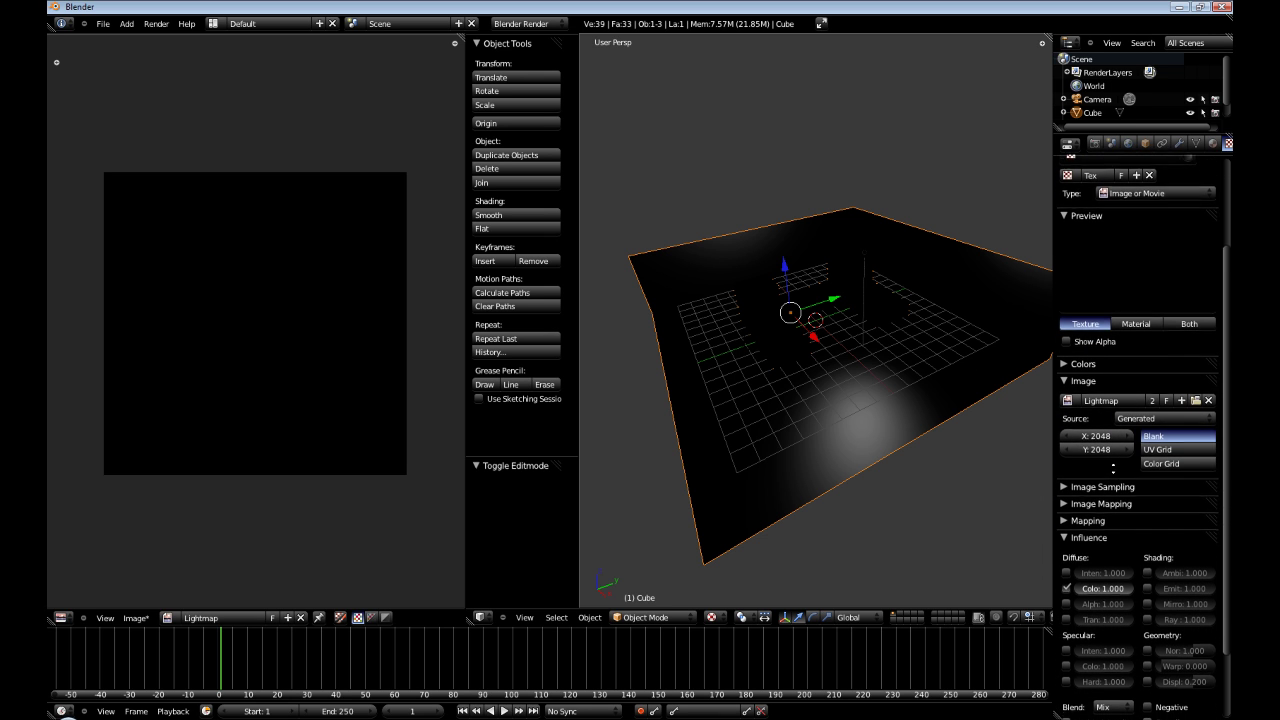
scroll(1123, 520, "down", 2)
left_click(1082, 482)
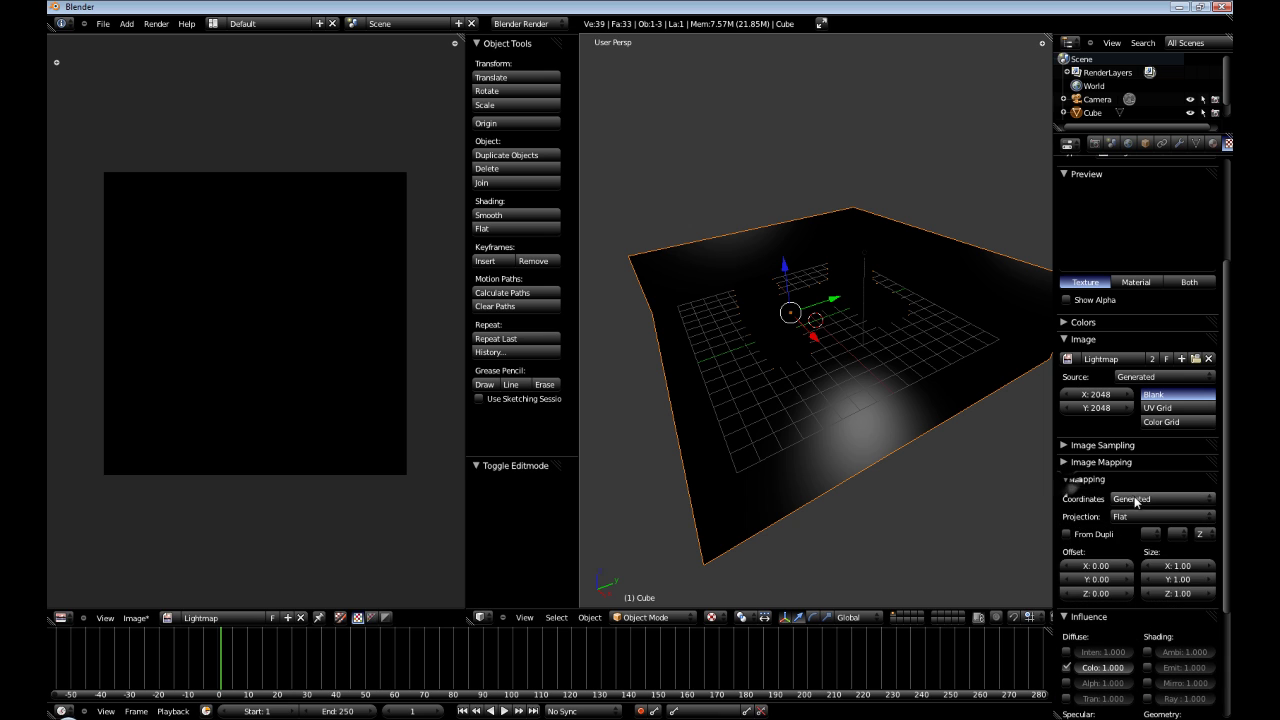
left_click(1140, 499)
left_click(1131, 438)
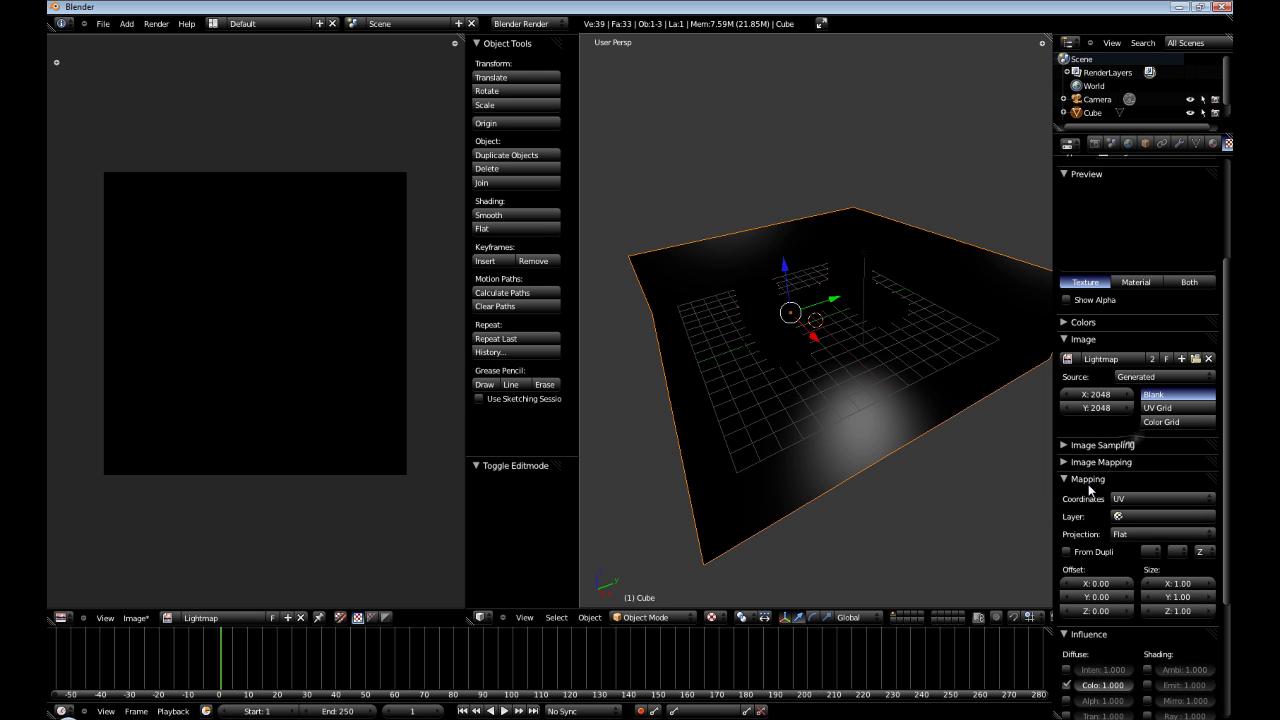
left_click(1066, 482)
scroll(1127, 552, "up", 5)
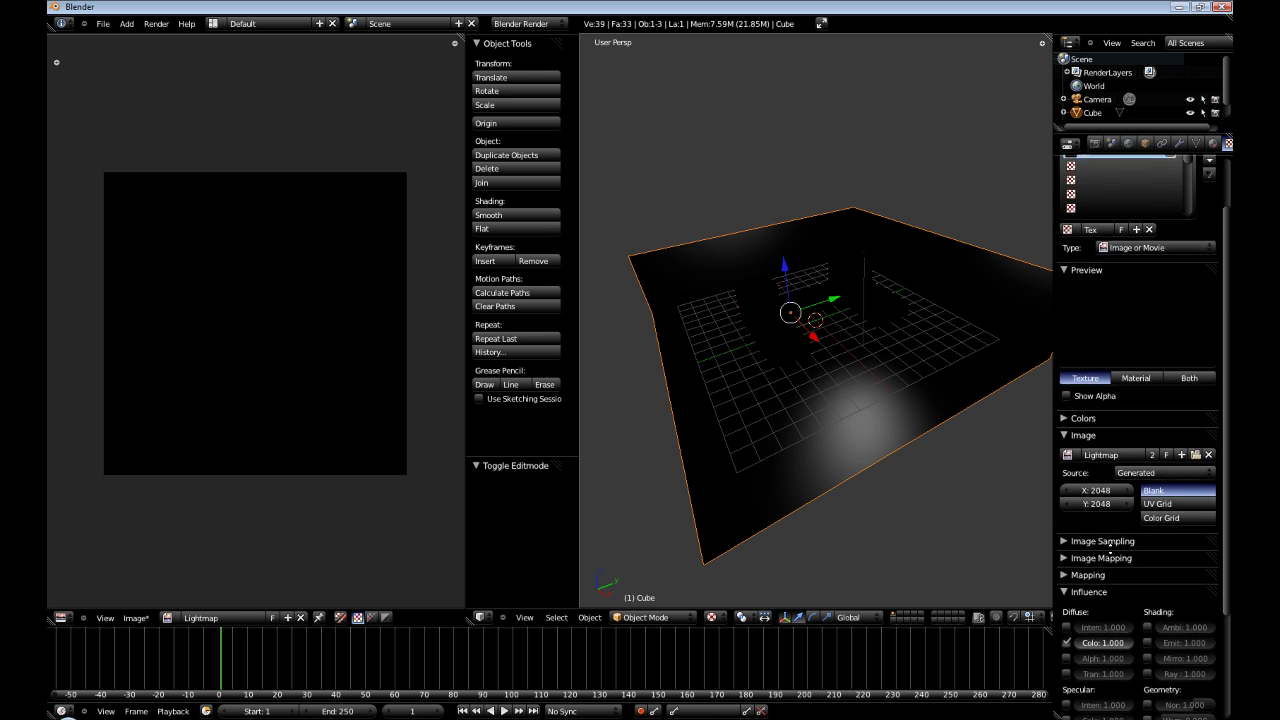
scroll(1127, 553, "up", 2)
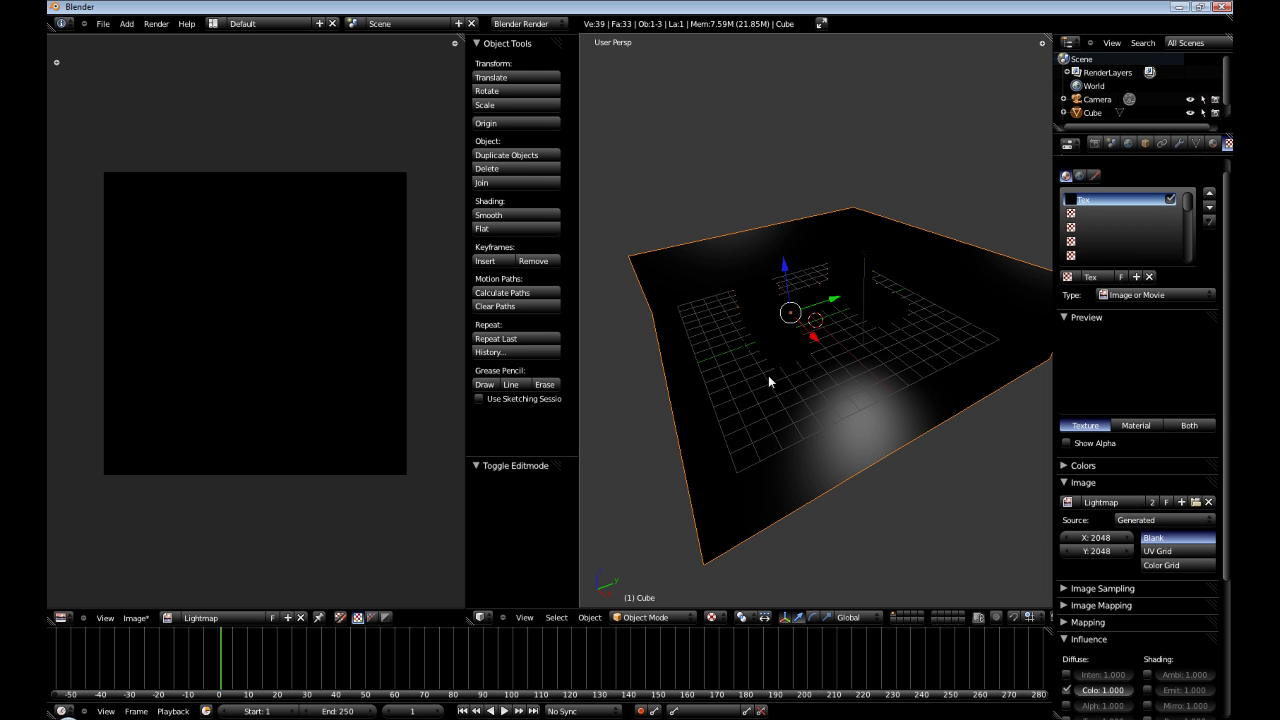
- Set Bake Mode to Shadow and bake with the whole mesh selected in Edit Mode
left_click(1099, 145)
scroll(1120, 300, "down", 2)
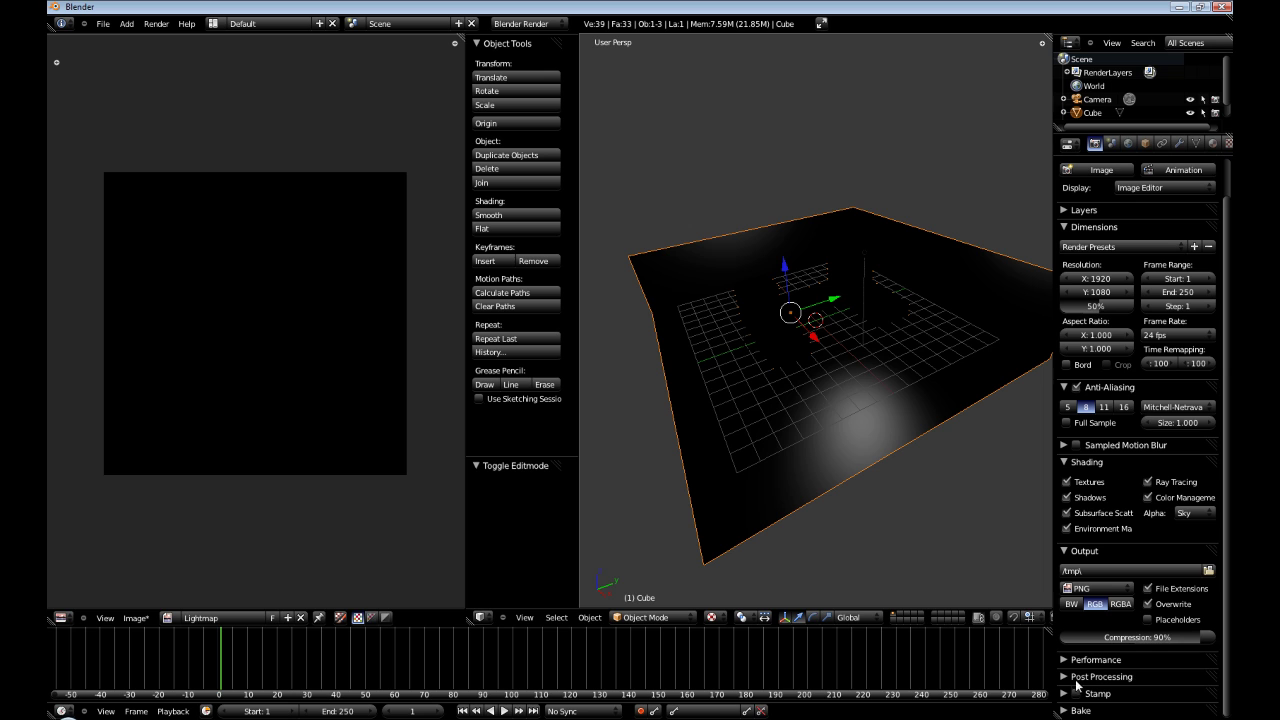
left_click(1070, 711)
scroll(1132, 522, "down", 5)
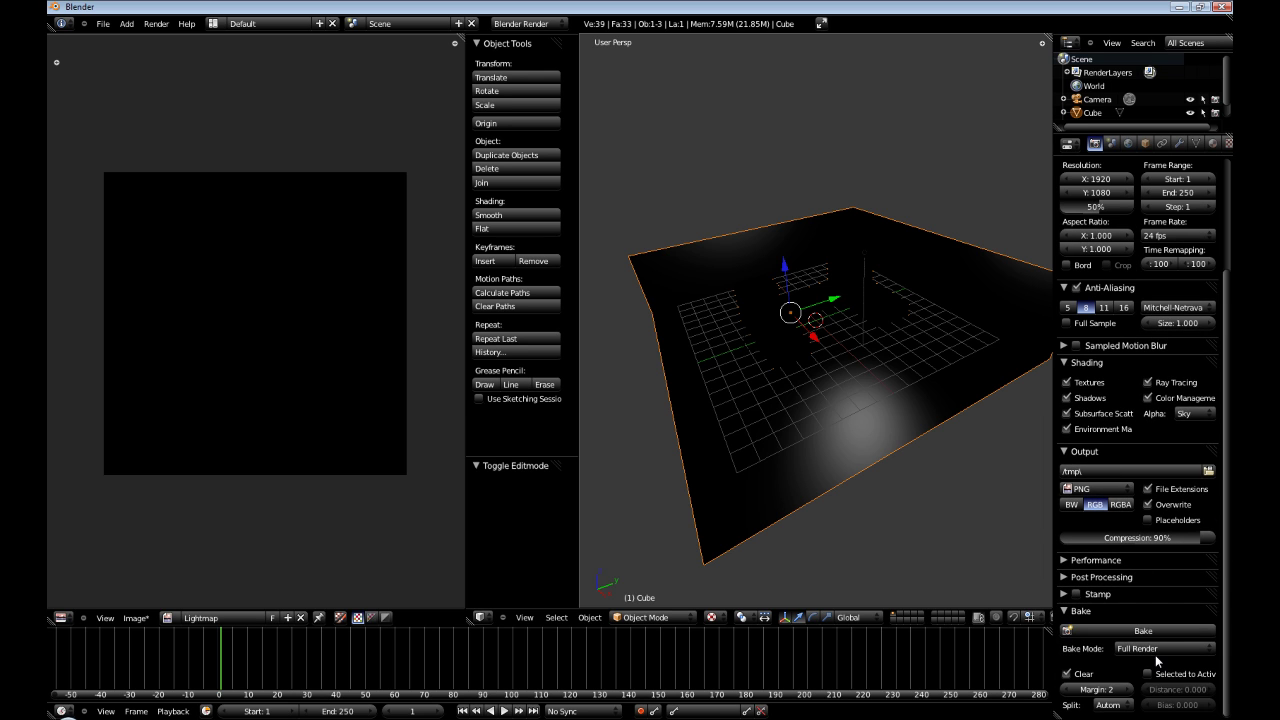
left_click(1154, 650)
left_click(1157, 601)
key("Tab")
middle_click_drag(812, 387, 829, 379)
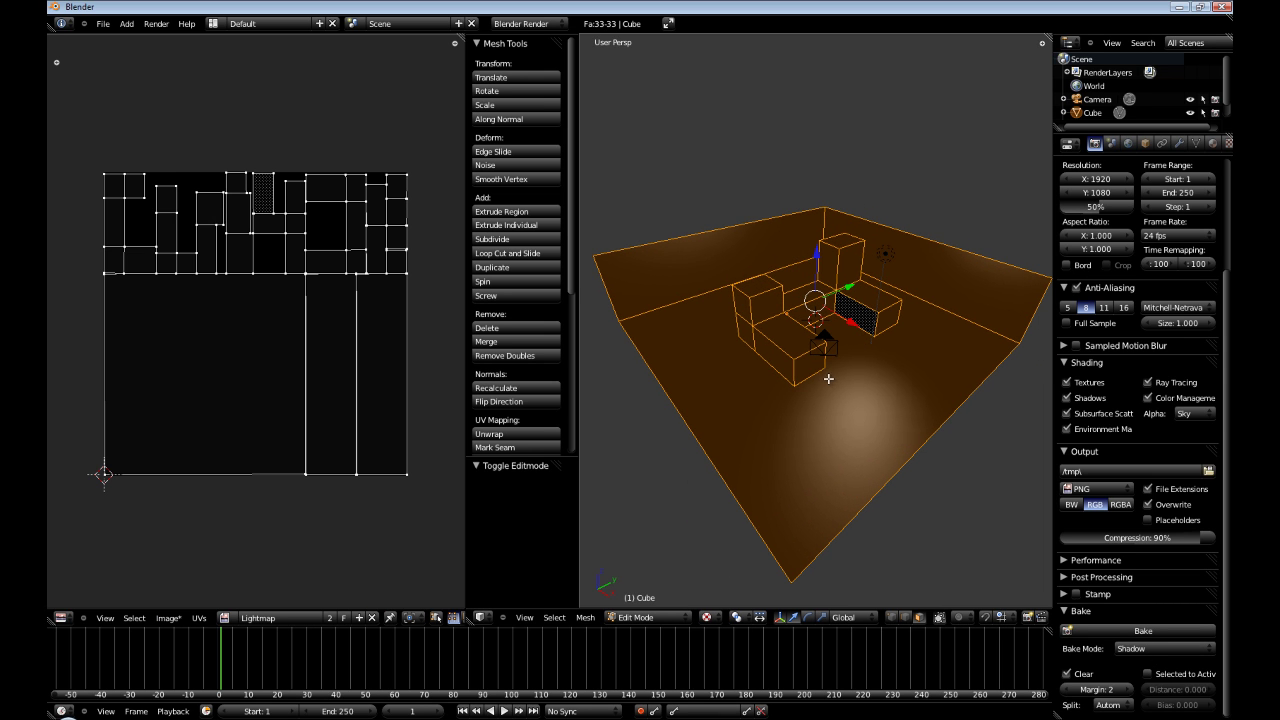
left_click(1140, 634)
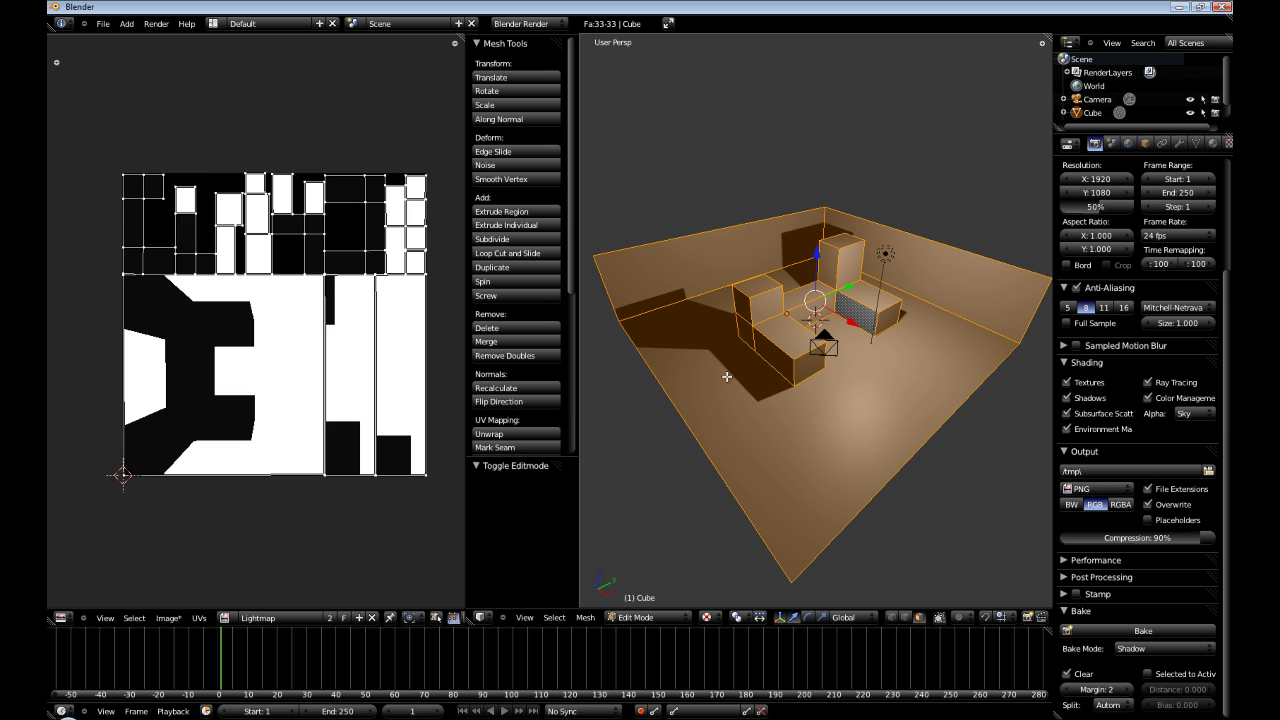
- Back in Object Mode, use Join Area to merge the image editor into the 3D View
key("Tab")
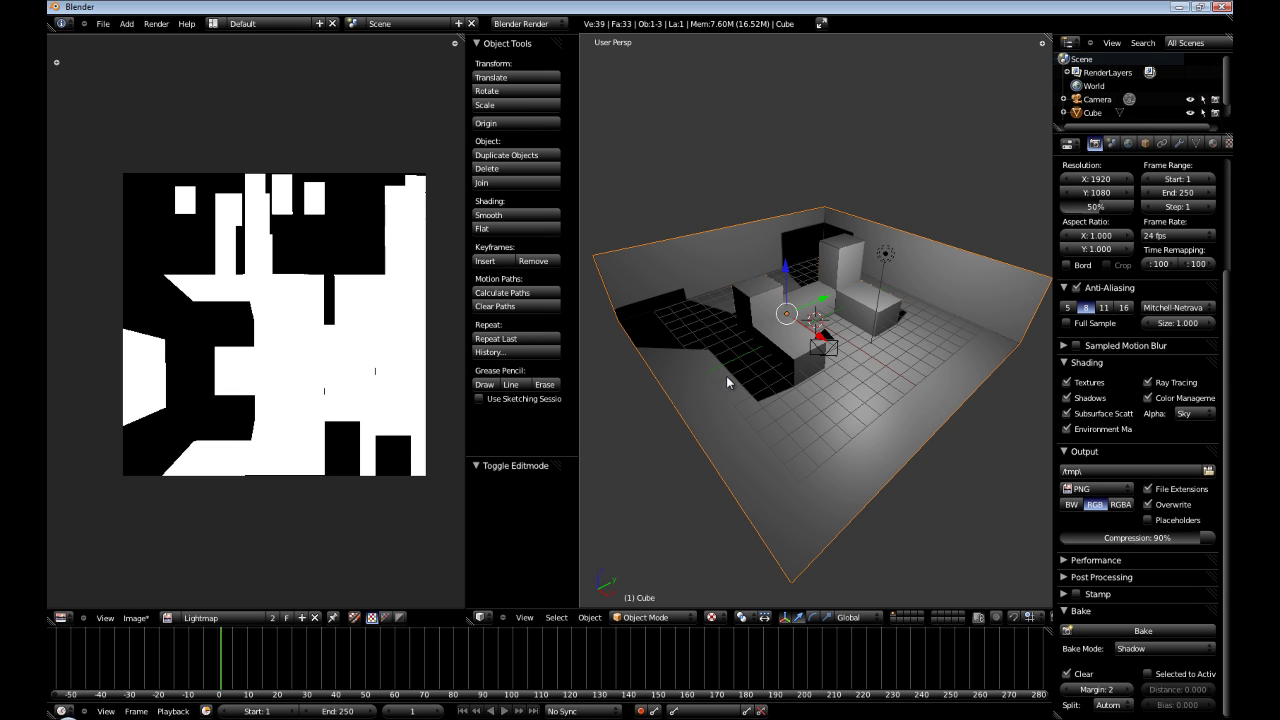
right_click(464, 313)
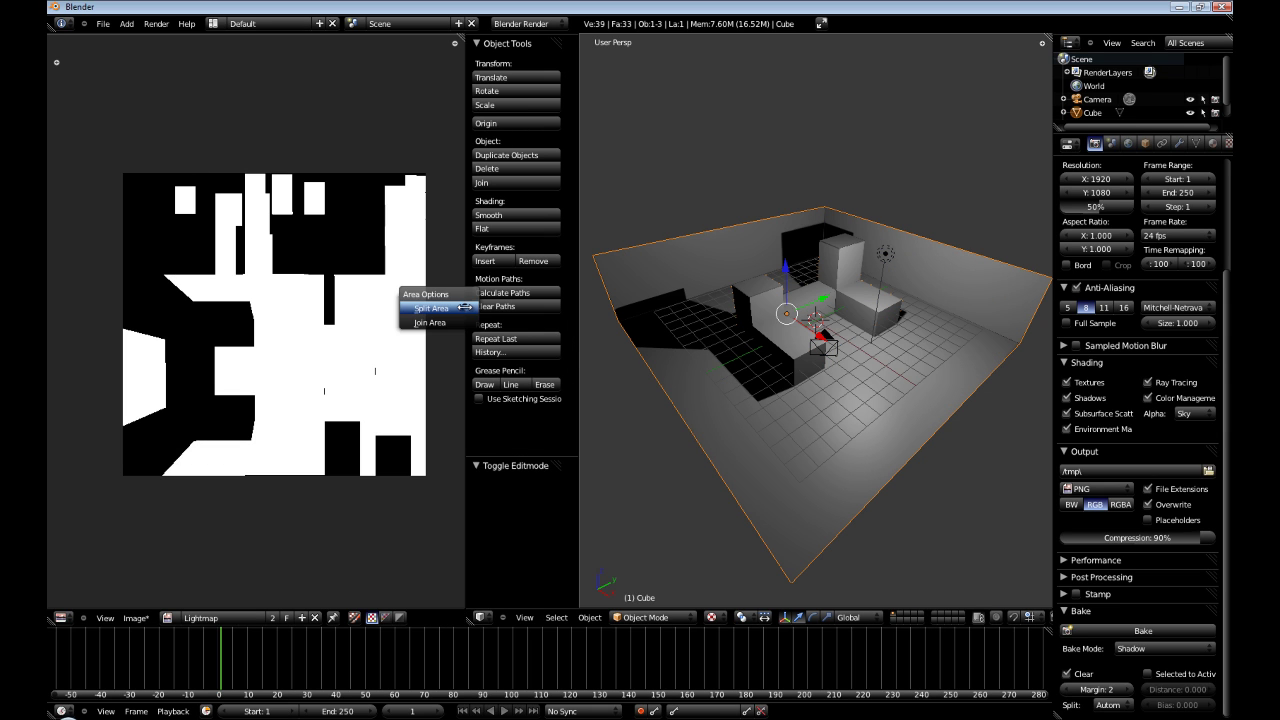
left_click(458, 321)
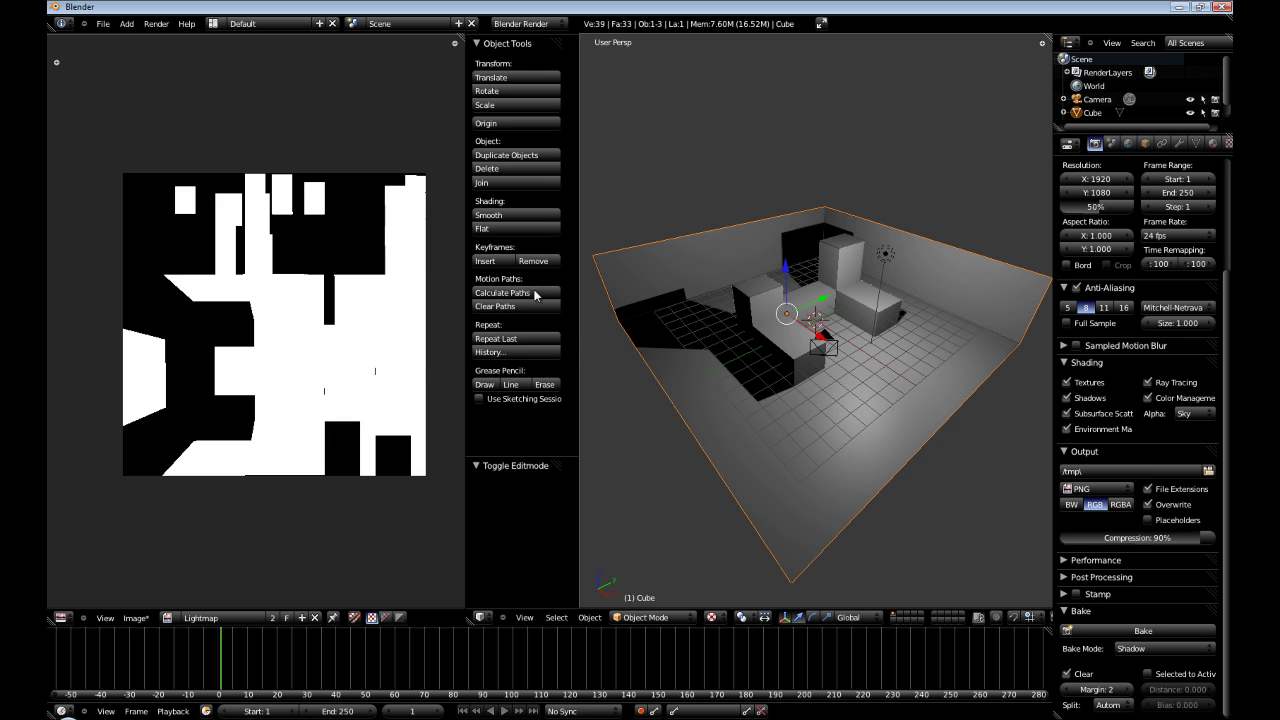
right_click(464, 277)
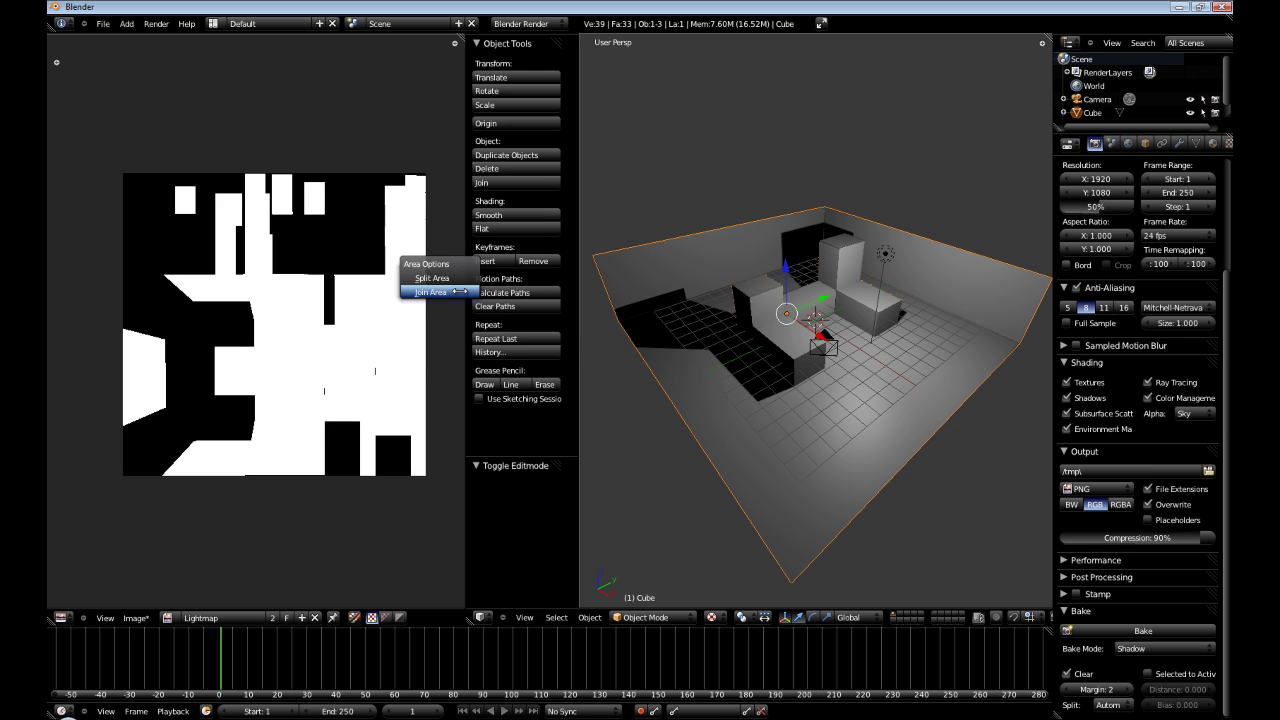
left_click(455, 284)
left_click(393, 290)
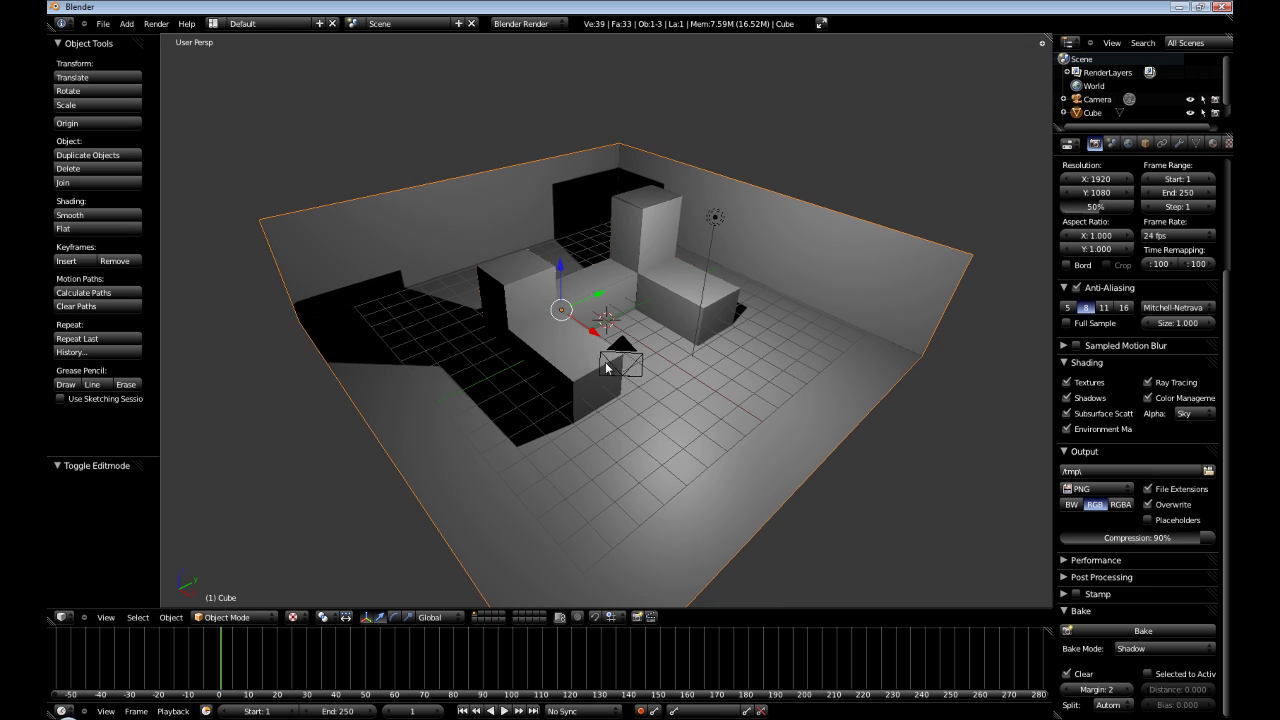
mouse_move(605, 362)
middle_mouse_down()
mouse_move(750, 370)
mouse_move(571, 401)
mouse_move(518, 350)
mouse_move(724, 345)
mouse_move(857, 420)
mouse_move(714, 386)
mouse_move(757, 371)
mouse_move(657, 420)
mouse_move(729, 314)
mouse_move(709, 366)
mouse_move(586, 357)
mouse_move(563, 403)
mouse_move(718, 313)
mouse_move(702, 273)
mouse_move(621, 368)
middle_mouse_up()
scroll(518, 350, "up", 3)
scroll(709, 368, "up", 5)
scroll(706, 372, "down", 8)
scroll(705, 372, "down", 3)
scroll(640, 350, "up", 3)
key("space")
type("cube")
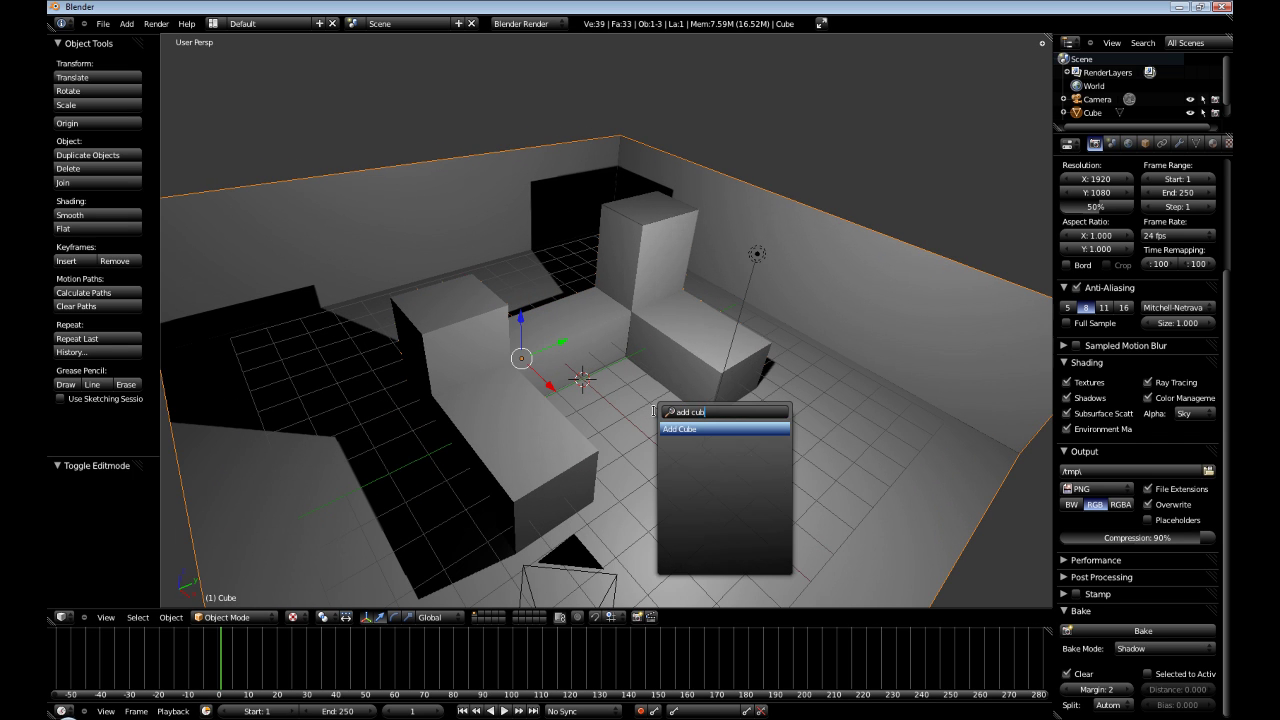
key("Return")
key("g")
key("x")
key("2")
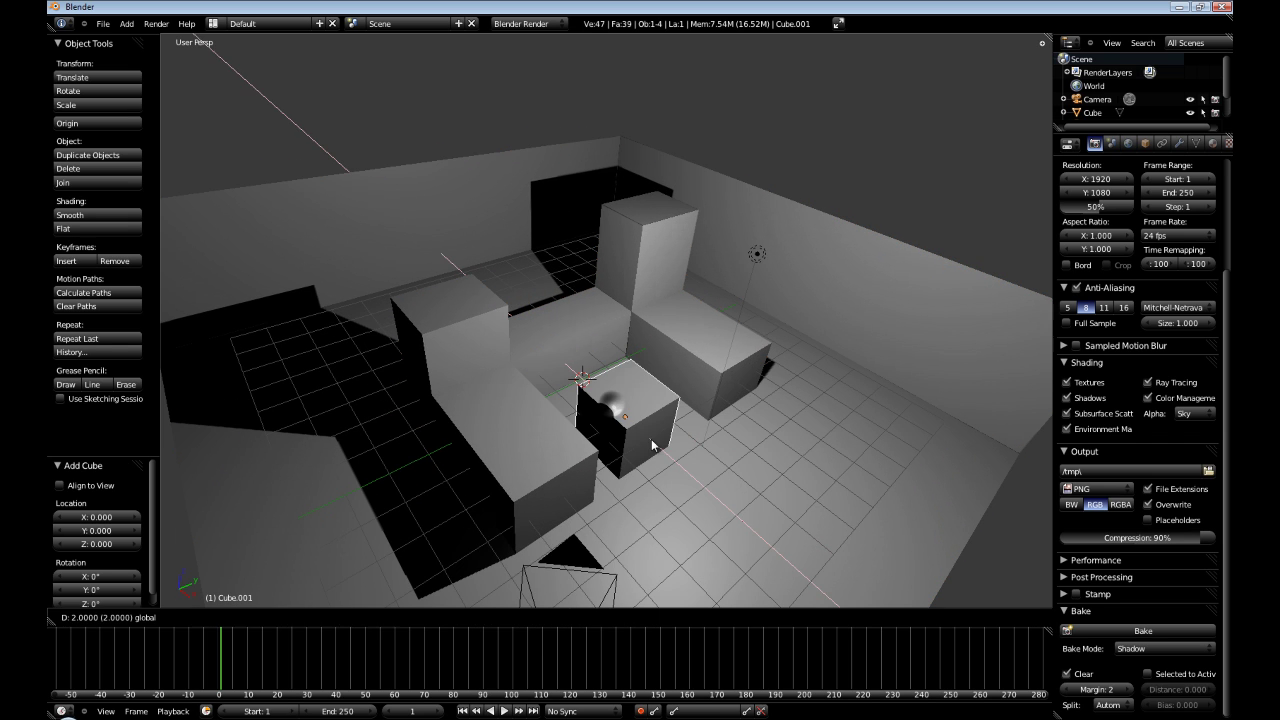
key("Return")
key("g")
key("z")
key("3")
key("Return")
middle_click_drag(734, 407, 421, 152)
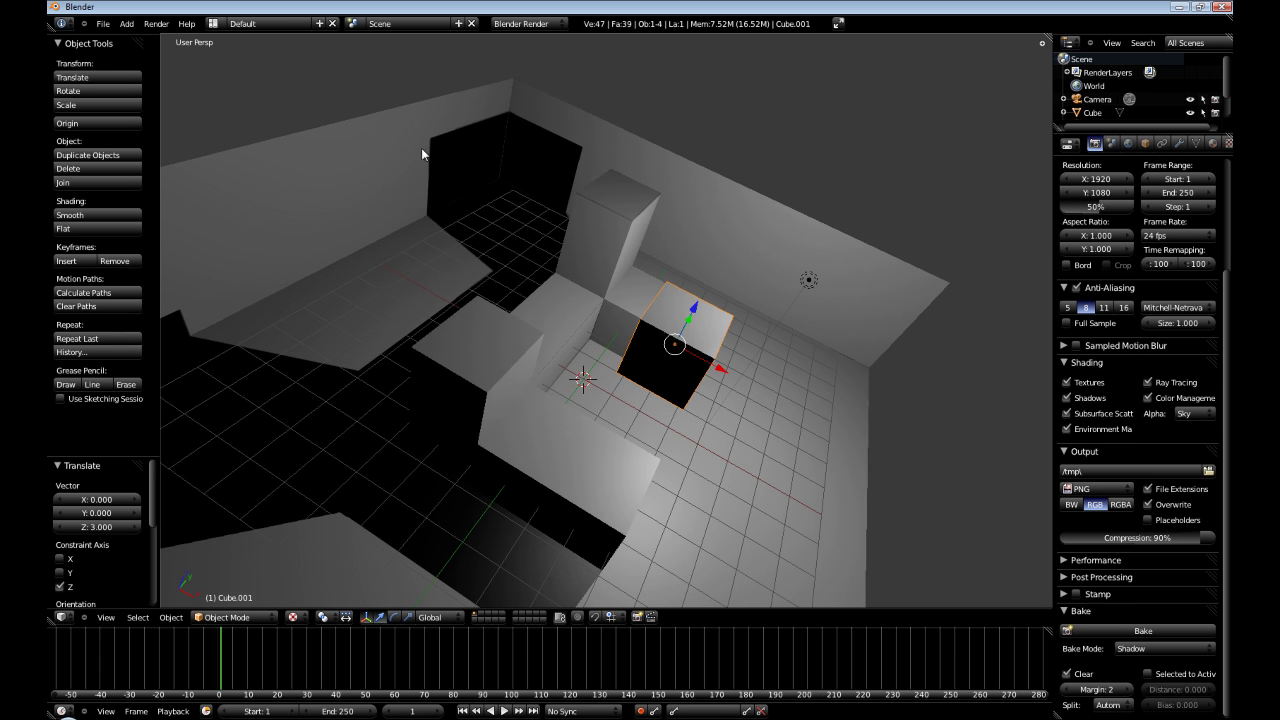
key("x")
key("Escape")
key("x")
left_click(745, 330)
middle_click_drag(745, 330, 510, 472)
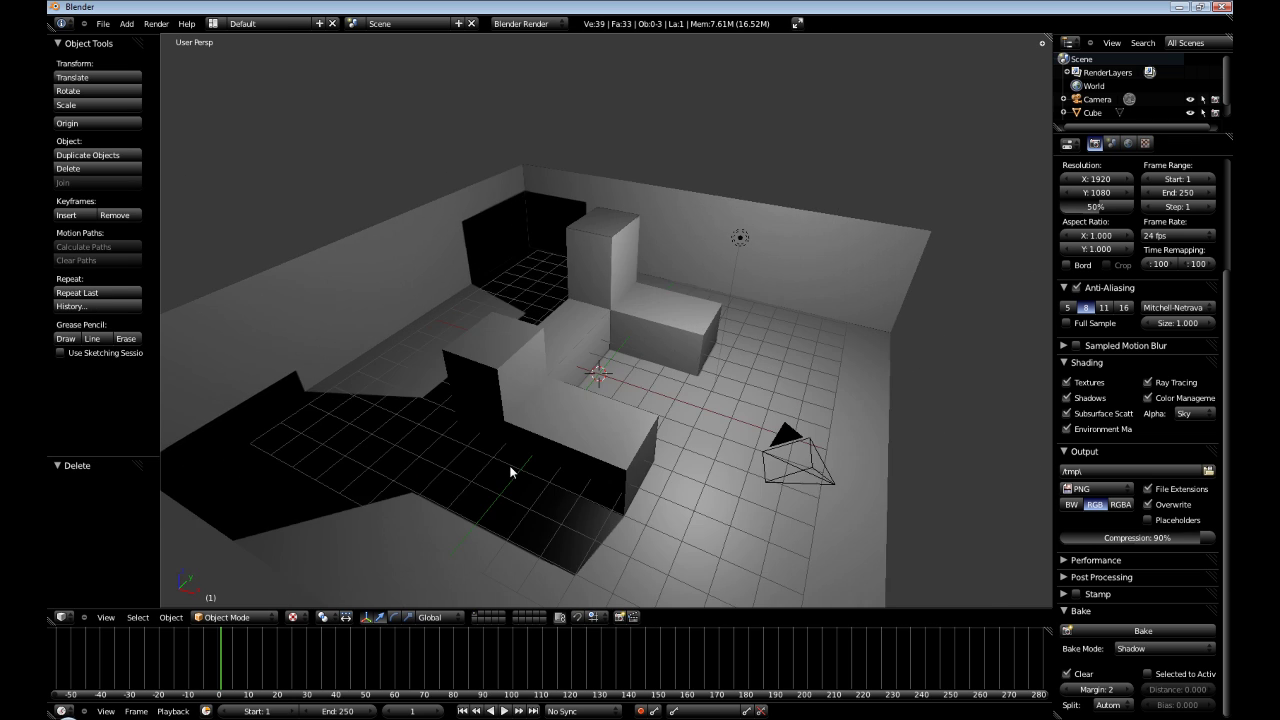
- Select the room mesh Cube and orbit around the scene
right_click(510, 472)
mouse_move(629, 449)
middle_mouse_down()
mouse_move(675, 490)
mouse_move(588, 477)
mouse_move(426, 409)
middle_mouse_up()
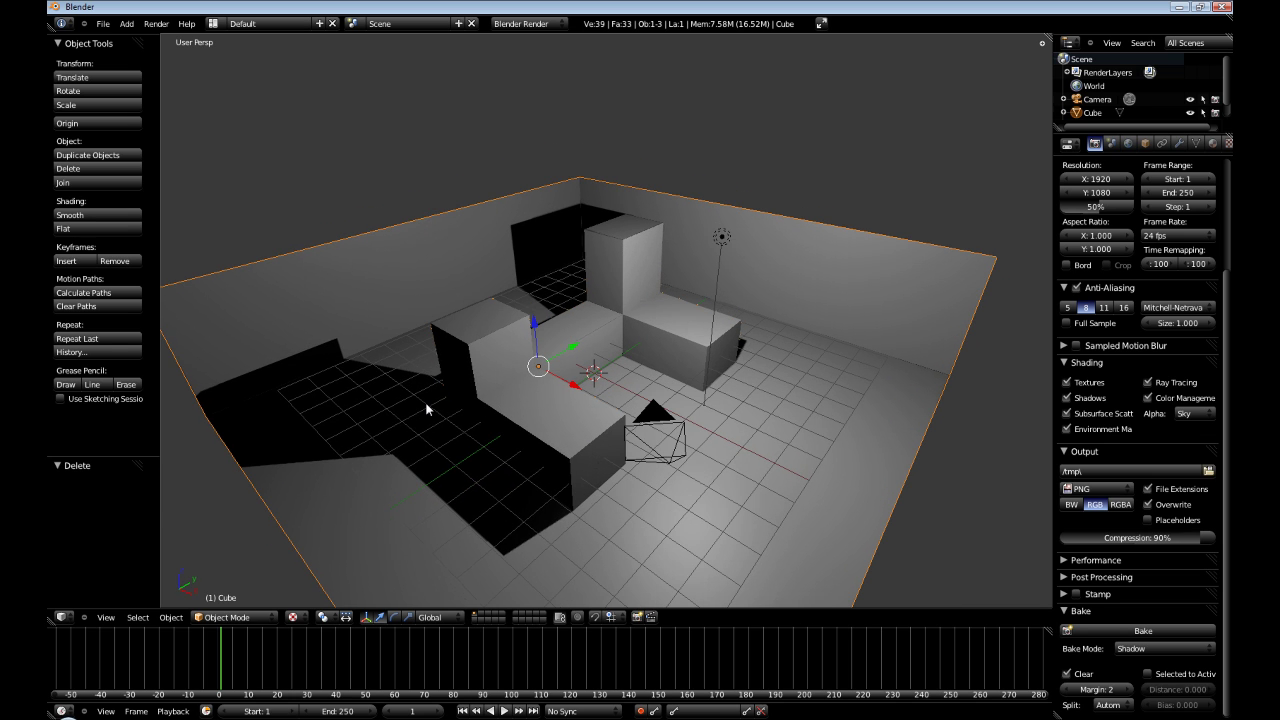